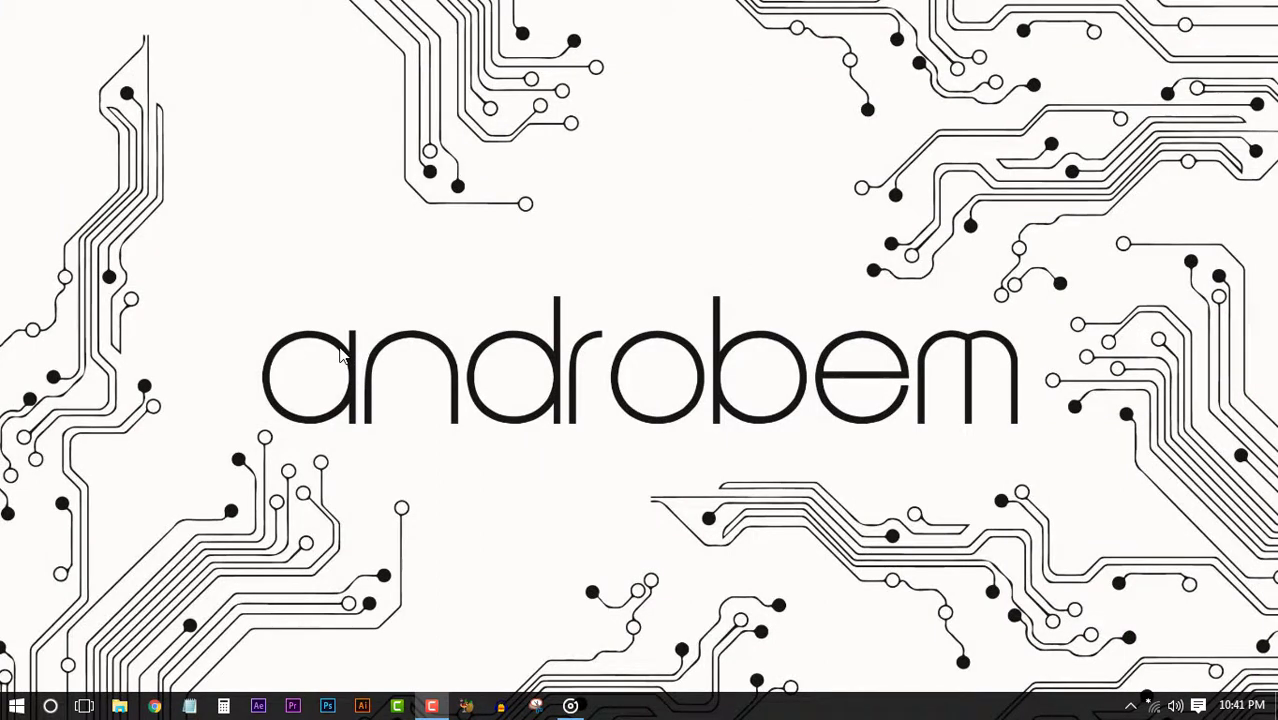
Open the Windows Temp folder by running the command Temp
{"action": "key", "text": "super+r"}
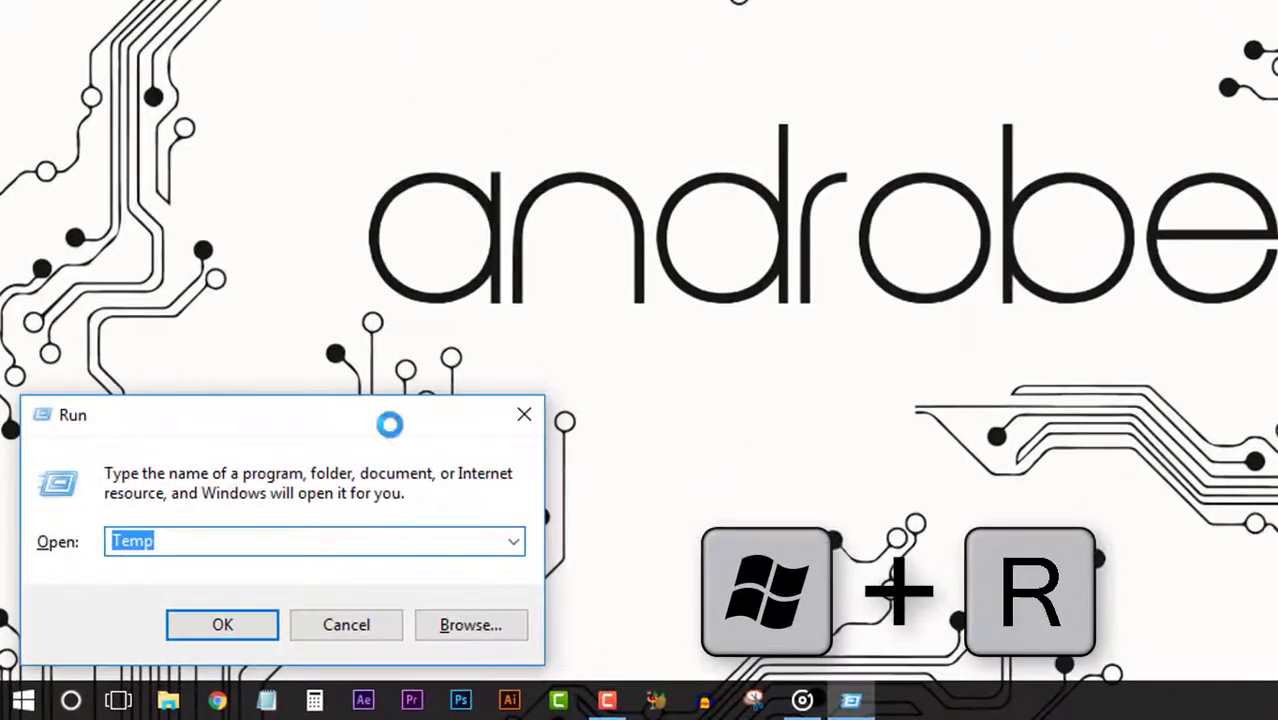
{"action": "left_click_drag", "start_coordinate": [284, 412], "coordinate": [730, 168]}
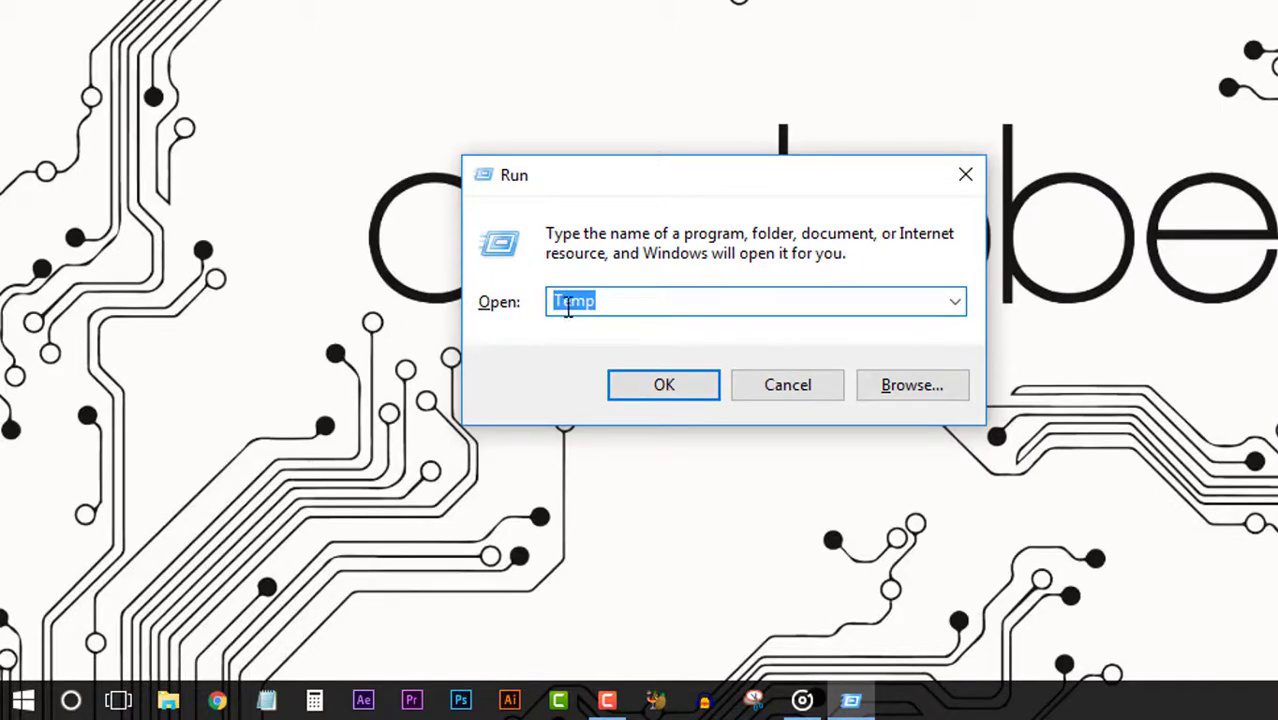
{"action": "key", "text": "BackSpace"}
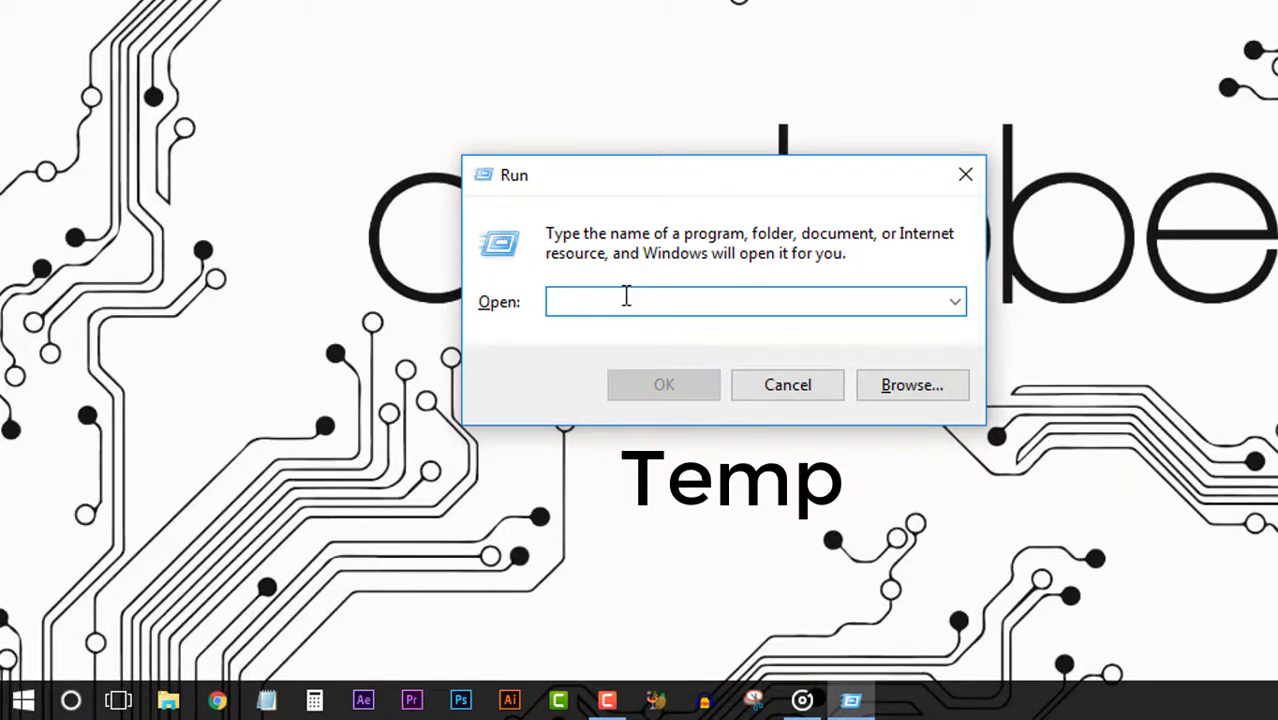
{"action": "type", "text": "Temp"}
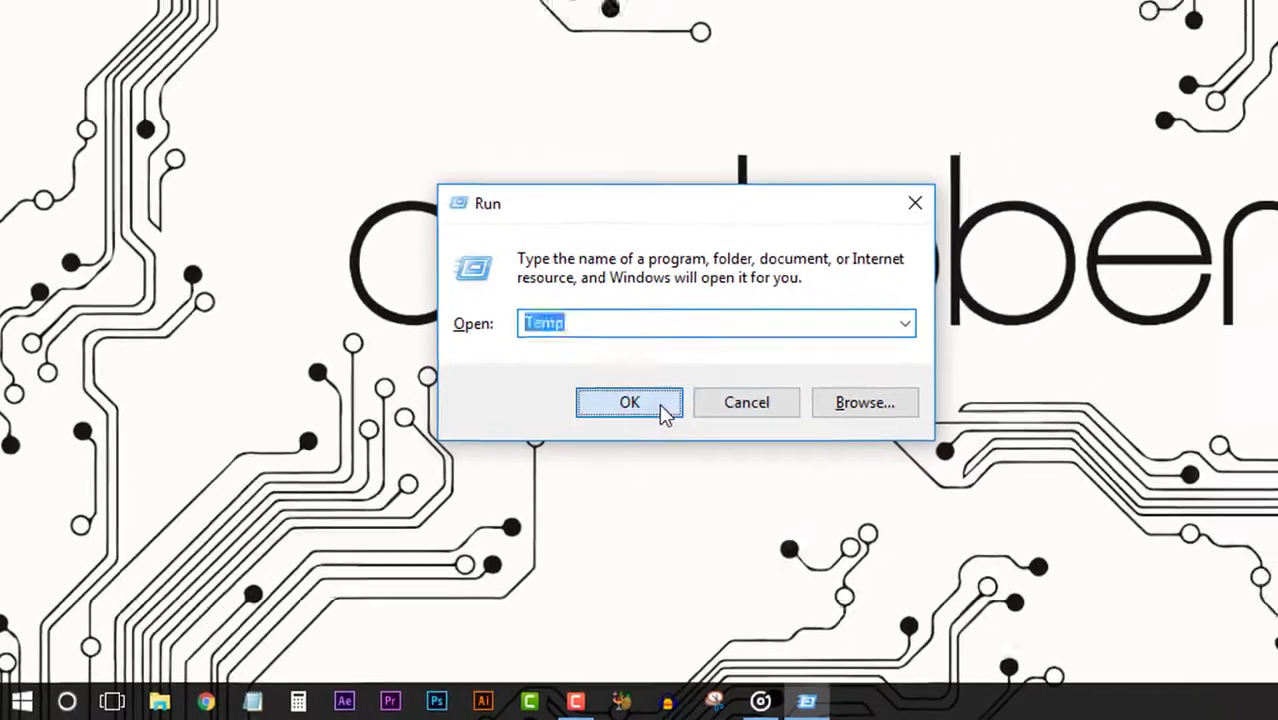
{"action": "left_click", "coordinate": [664, 385]}
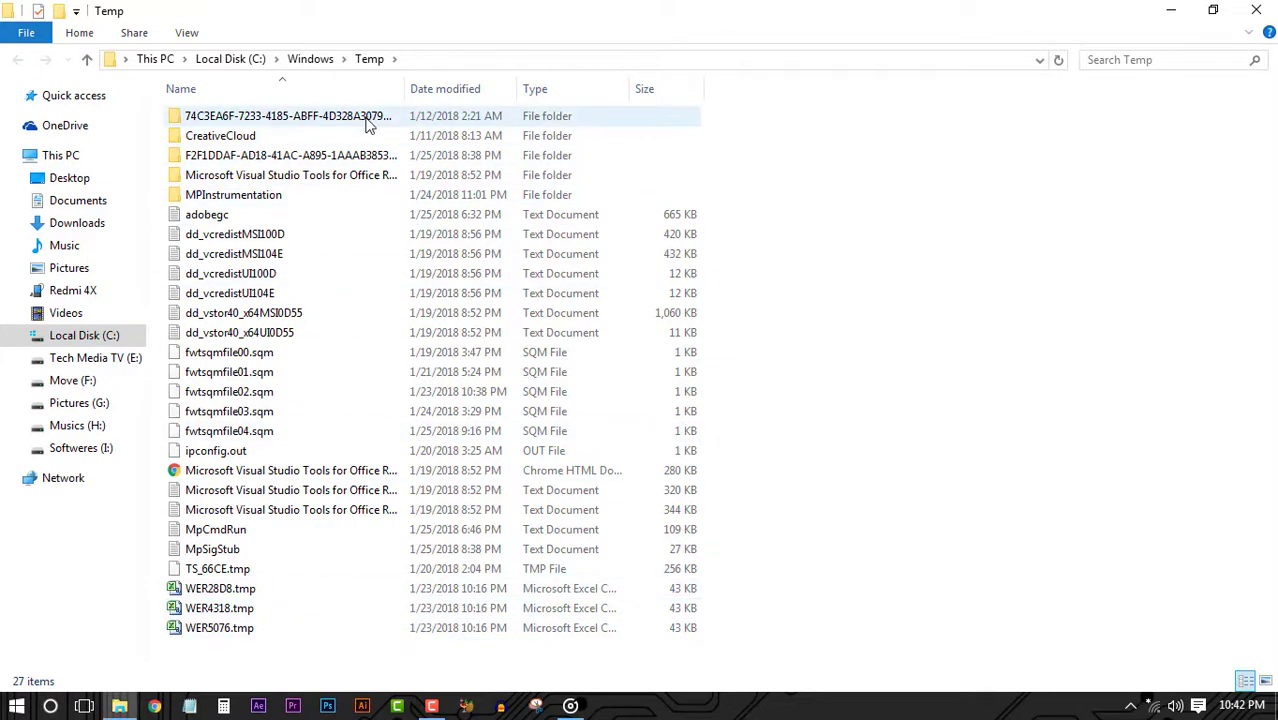
Delete all items in the Windows Temp folder, skipping those in use, then refresh the folder view and close it
{"action": "key", "text": "ctrl+a"}
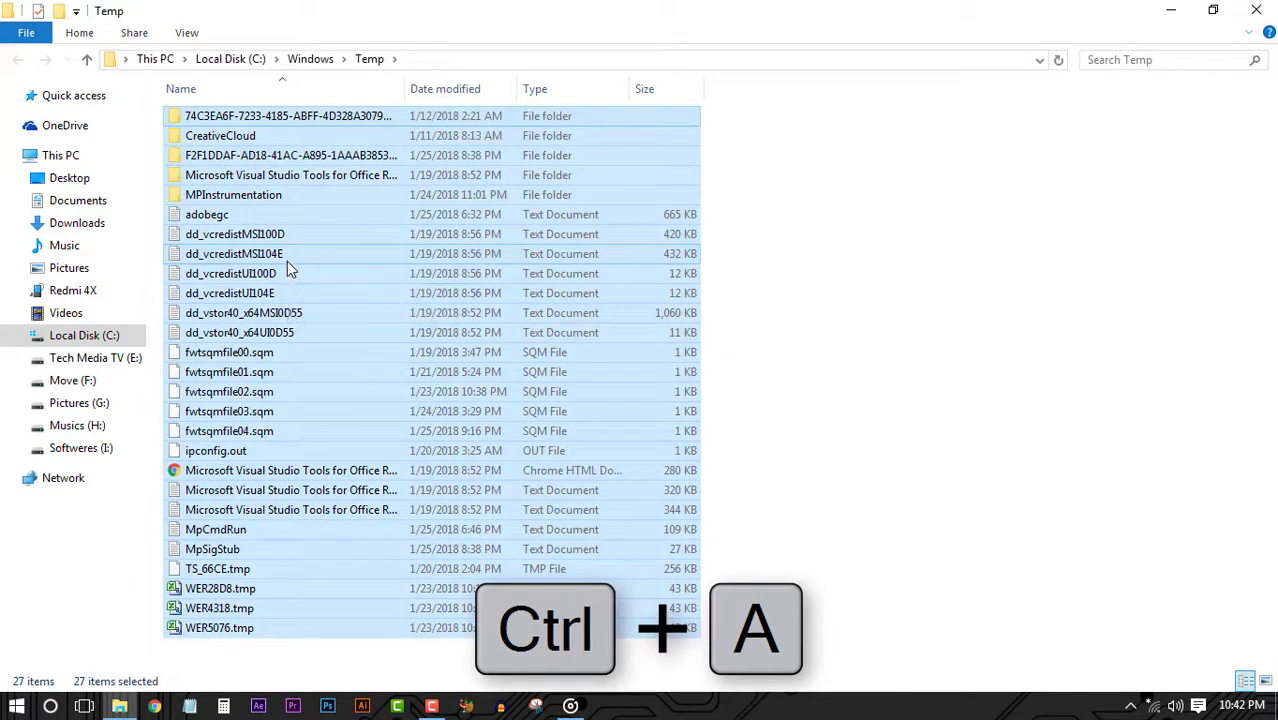
{"action": "right_click", "coordinate": [287, 261]}
{"action": "left_click", "coordinate": [330, 480]}
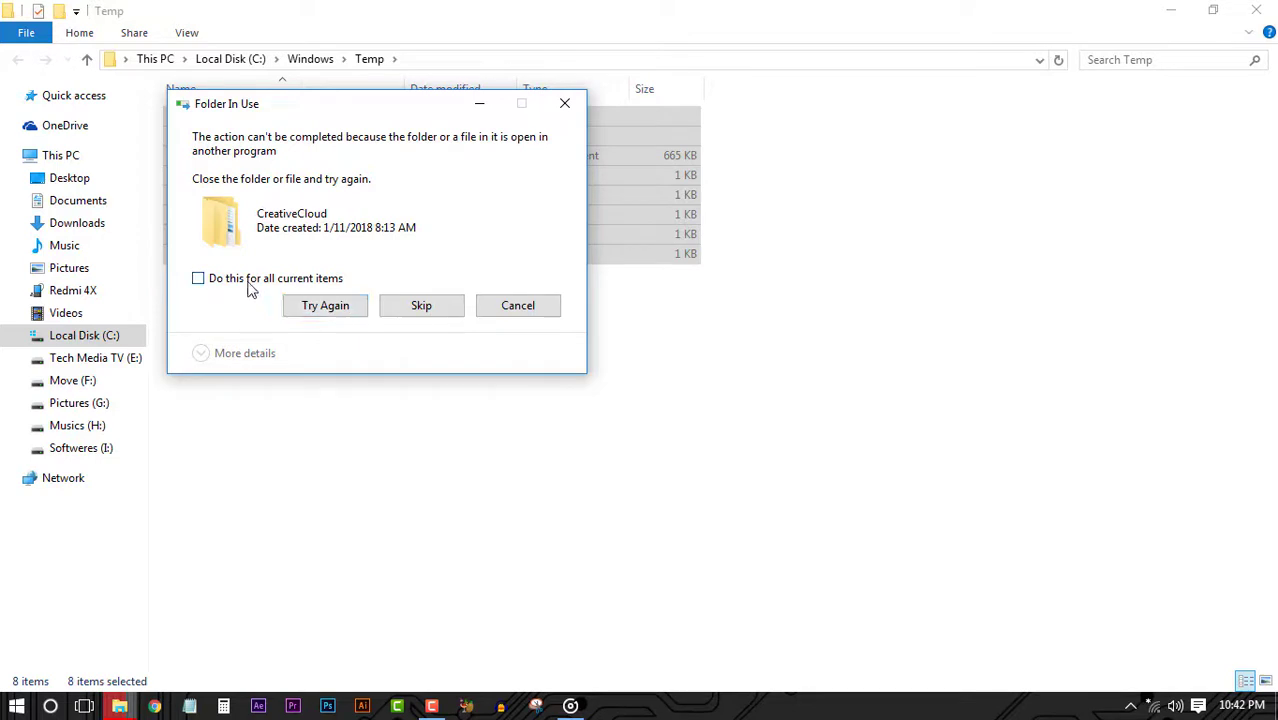
{"action": "left_click", "coordinate": [418, 306]}
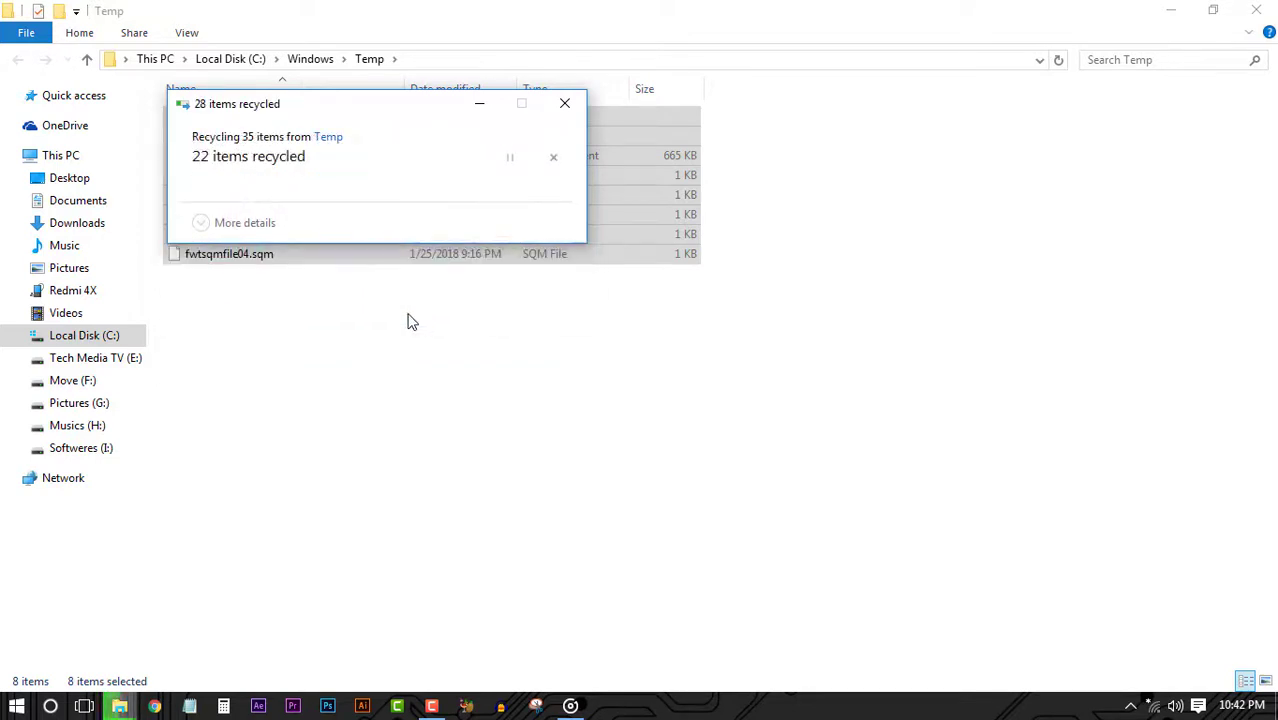
{"action": "left_click", "coordinate": [418, 264]}
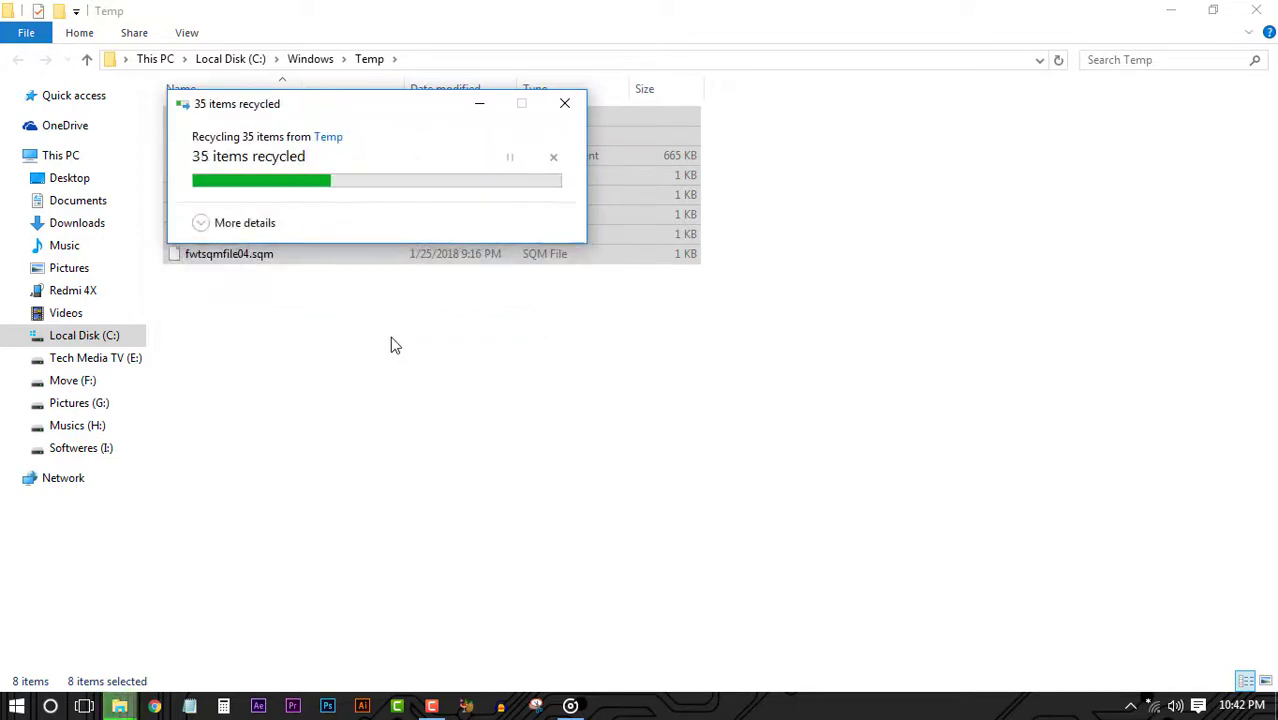
{"action": "right_click", "coordinate": [336, 353]}
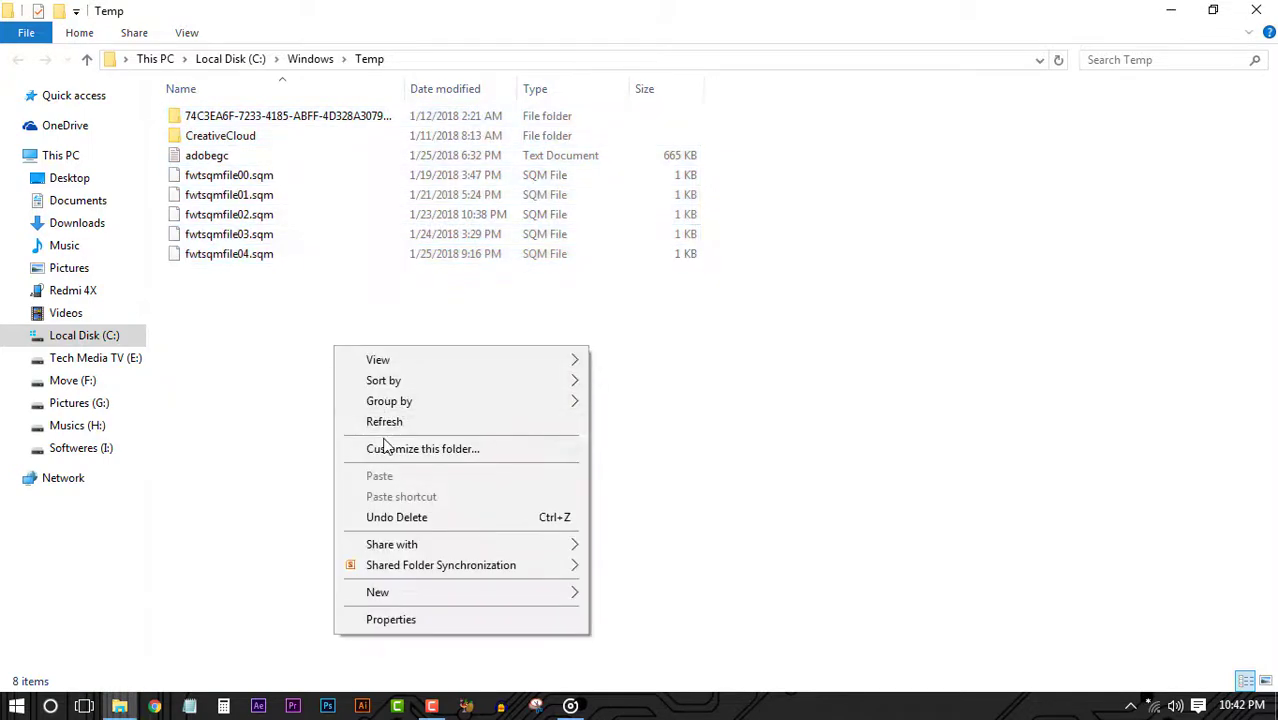
{"action": "left_click", "coordinate": [356, 420]}
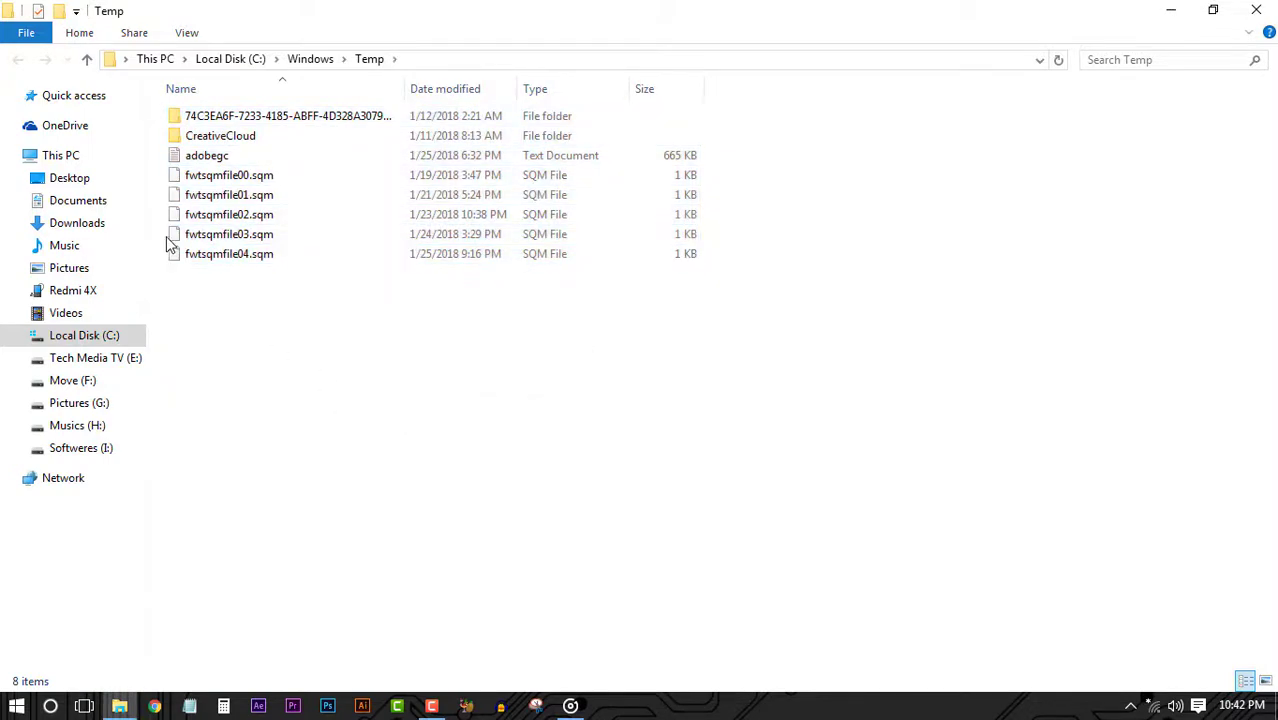
{"action": "left_click", "coordinate": [1257, 11]}
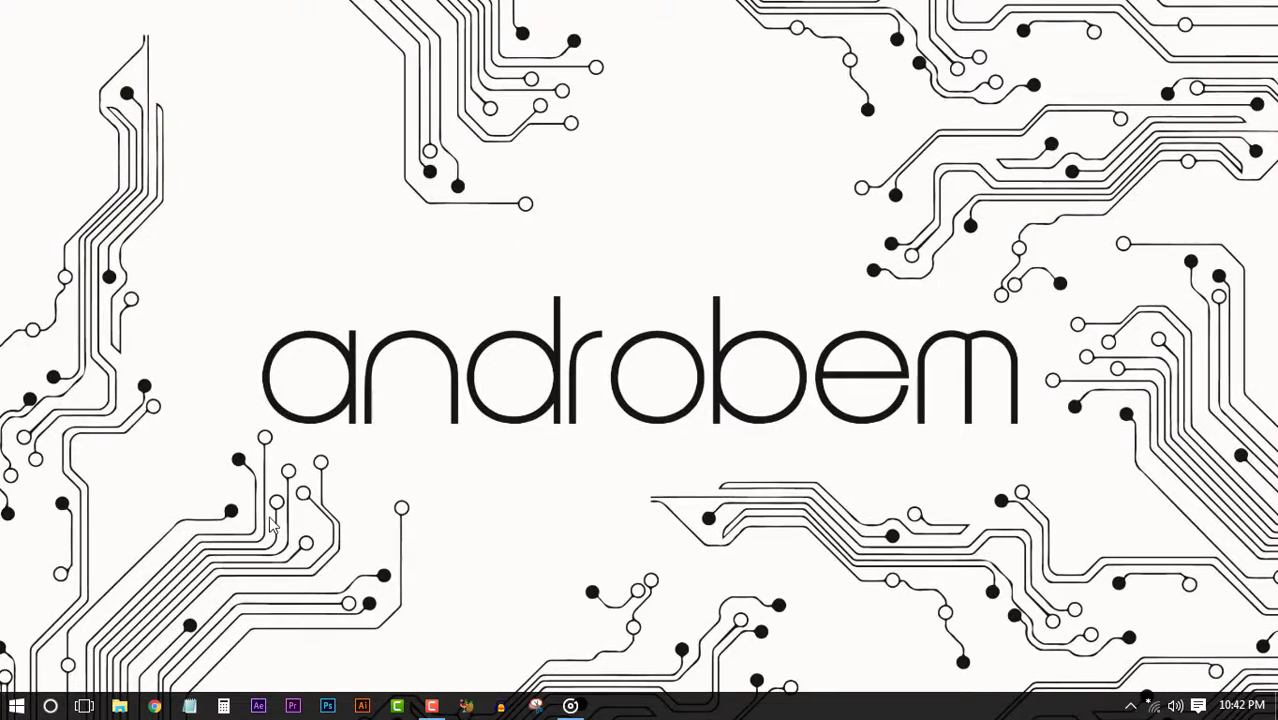
Open the user's local Temp folder by running the command %Temp%
{"action": "key", "text": "super+r"}
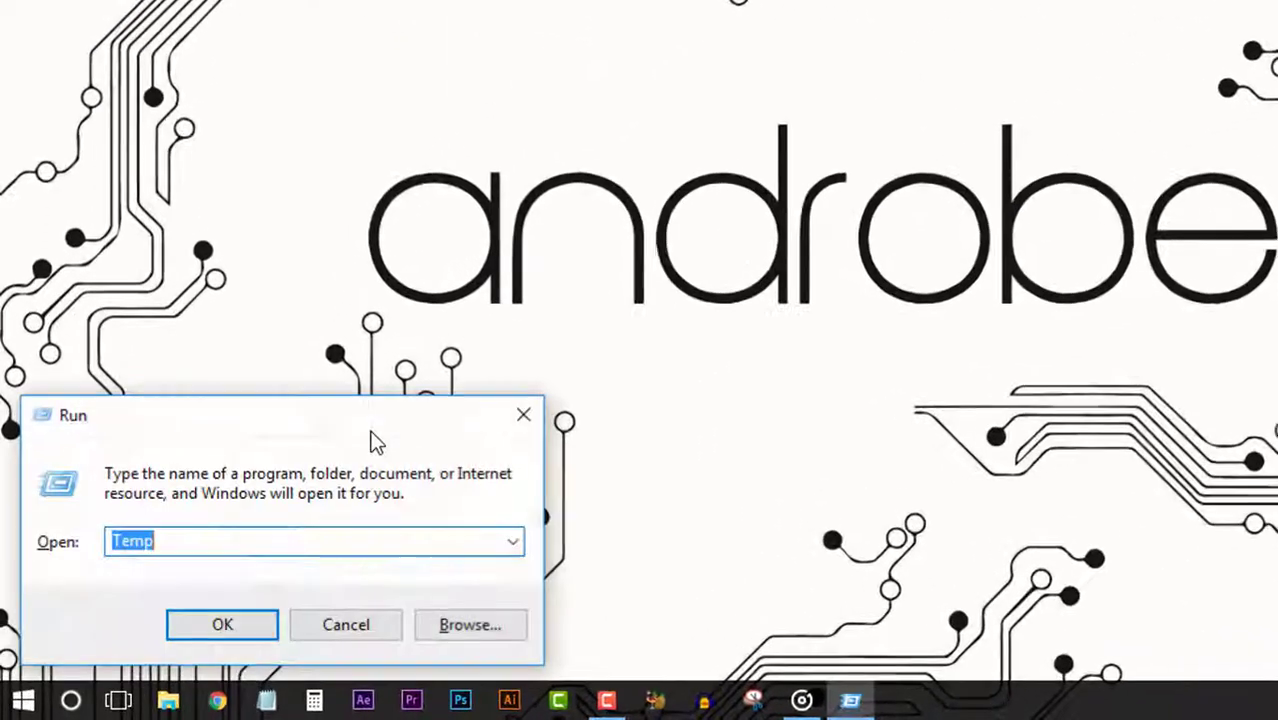
{"action": "left_click", "coordinate": [150, 549]}
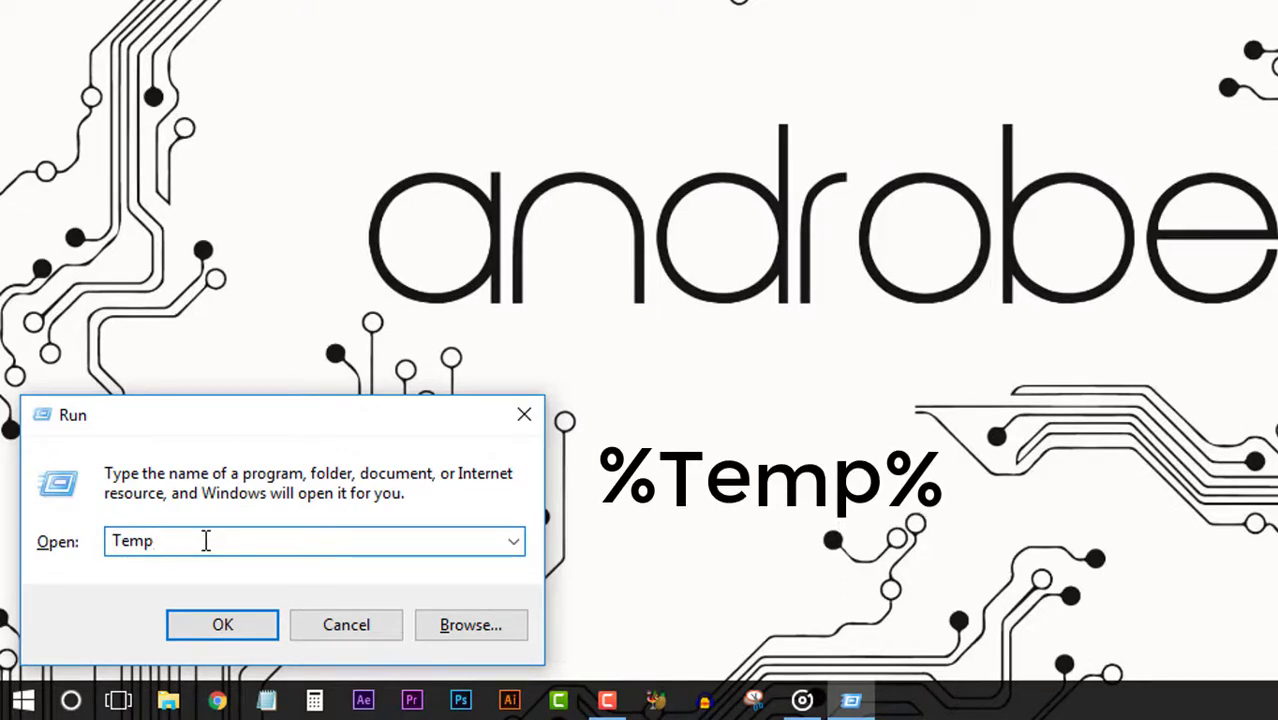
{"action": "type", "text": "%"}
{"action": "left_click", "coordinate": [107, 541]}
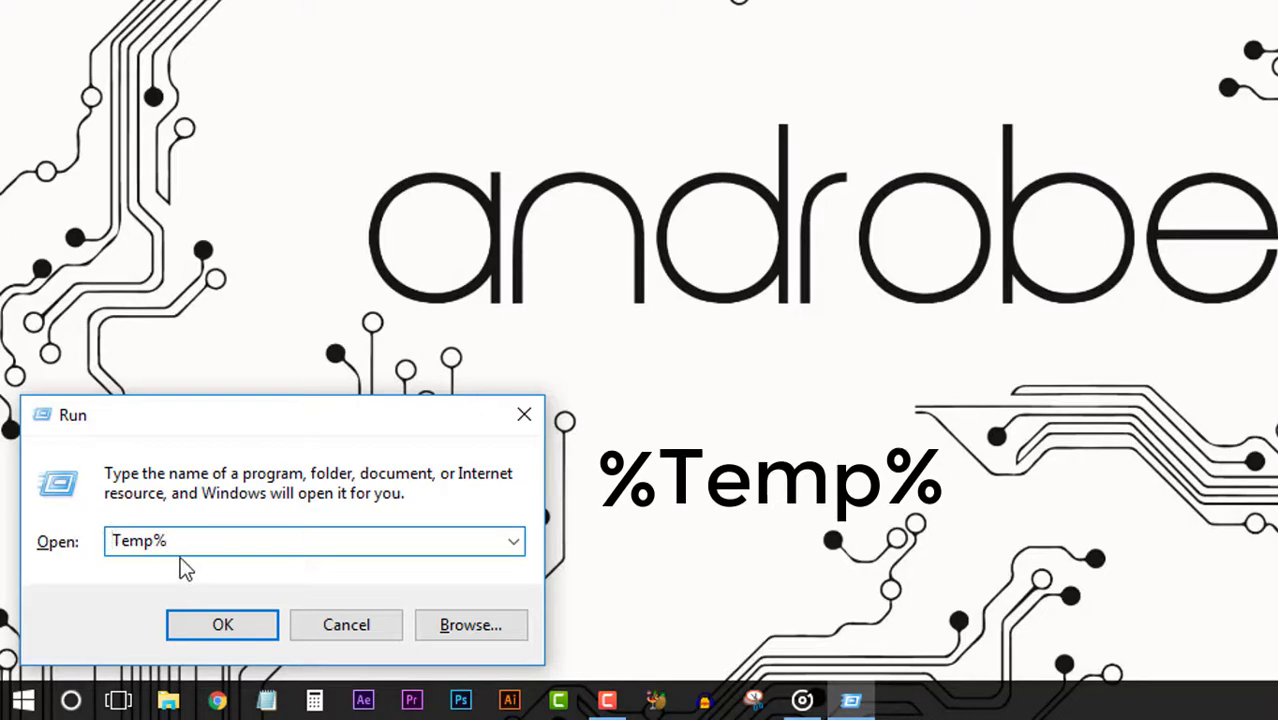
{"action": "type", "text": "%"}
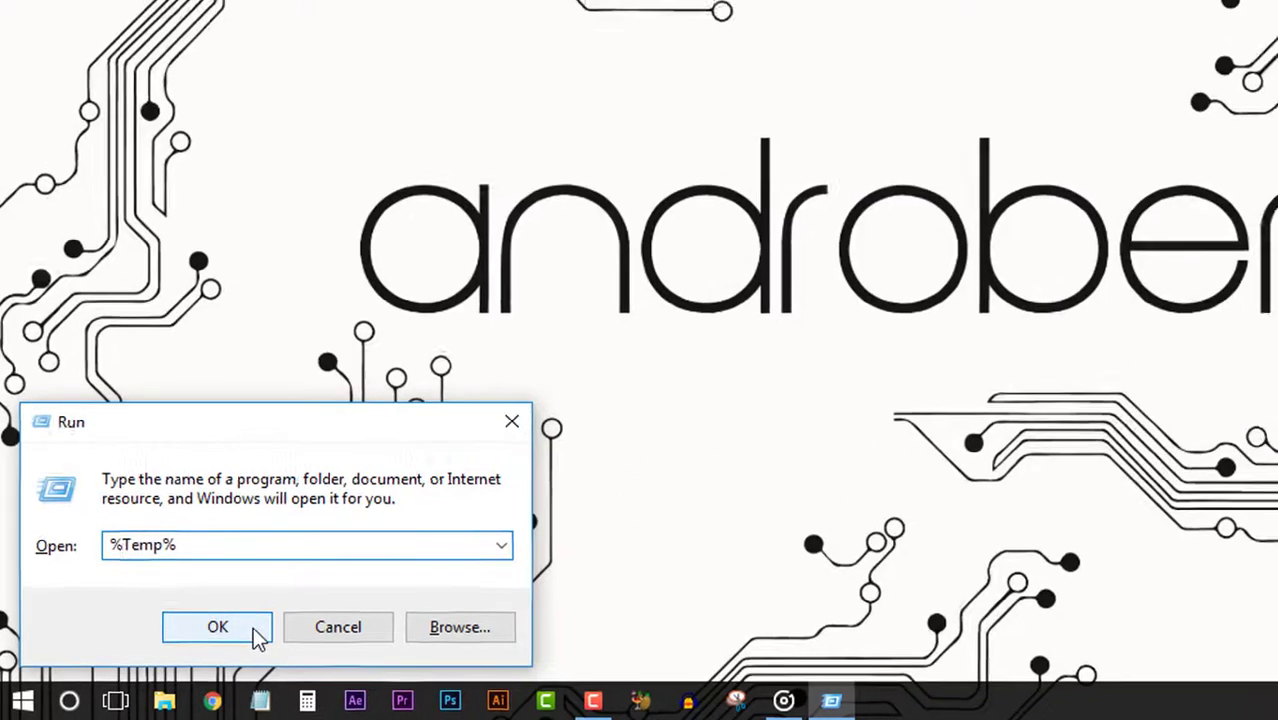
{"action": "left_click", "coordinate": [268, 622]}
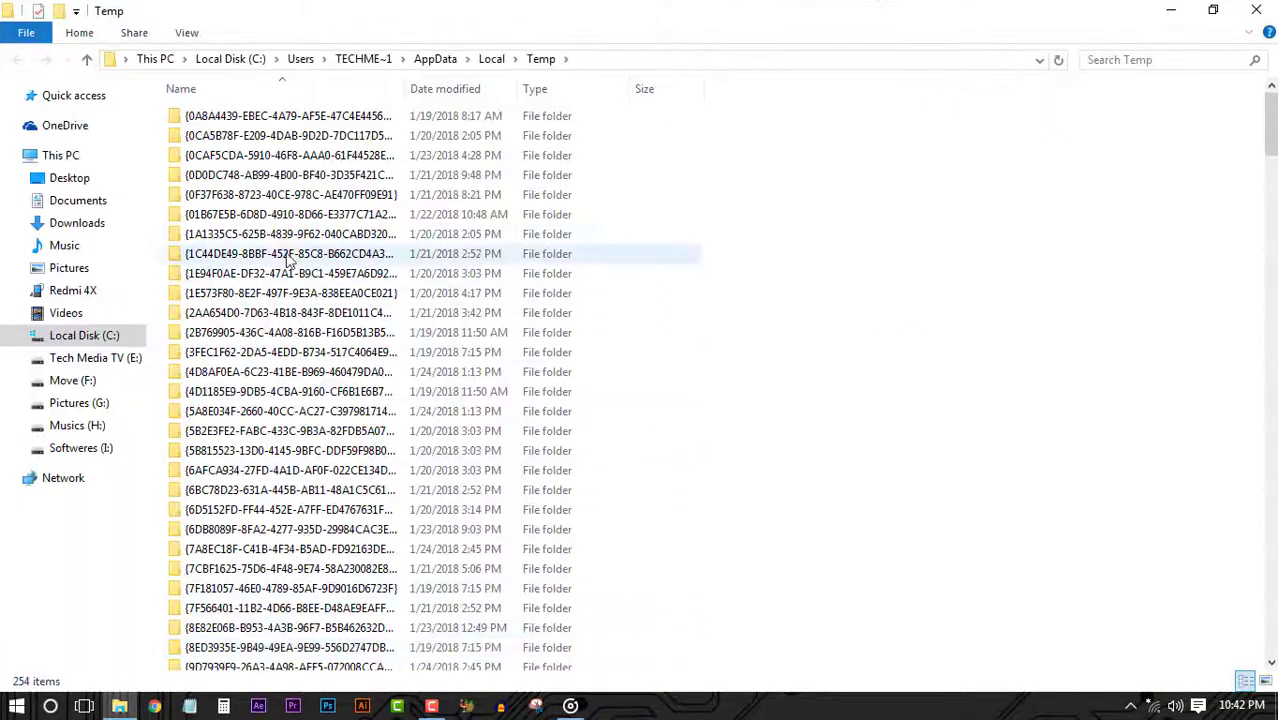
Check the total size of all items in the user's local Temp folder through their properties
{"action": "scroll", "coordinate": [322, 395], "scroll_direction": "down", "scroll_amount": 3}
{"action": "left_click_drag", "start_coordinate": [1270, 185], "coordinate": [1238, 108]}
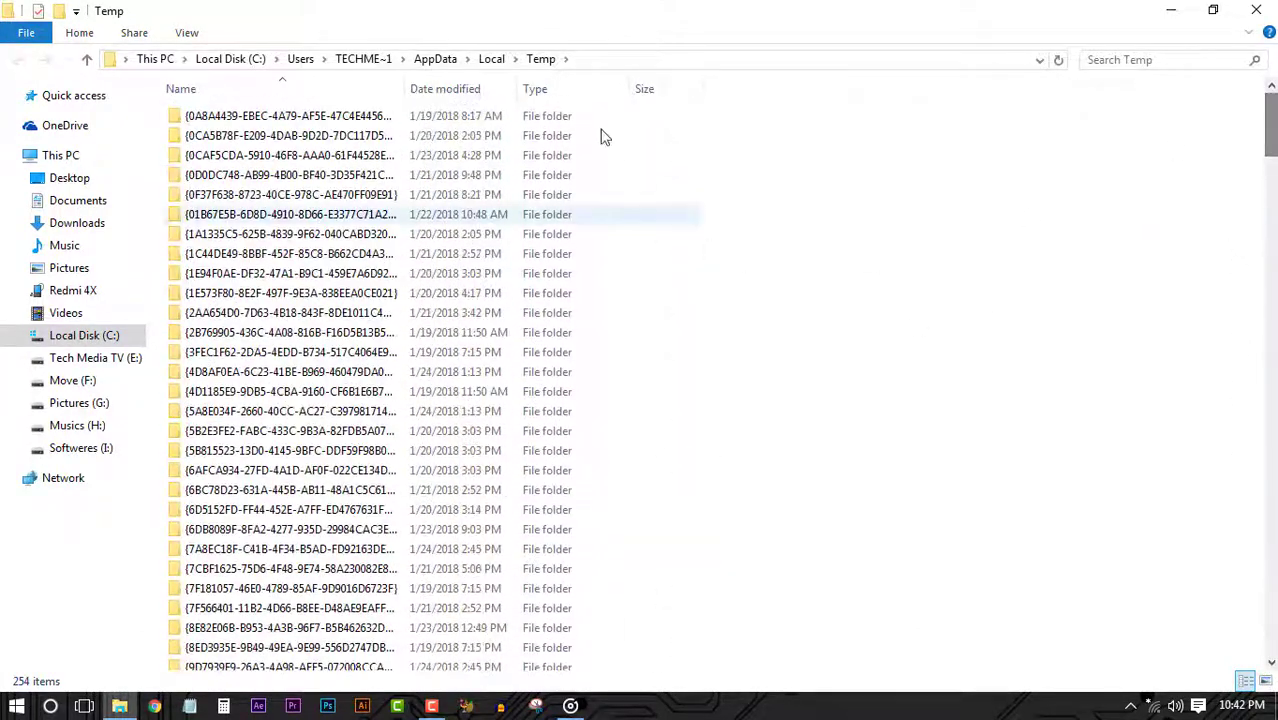
{"action": "key", "text": "ctrl+a"}
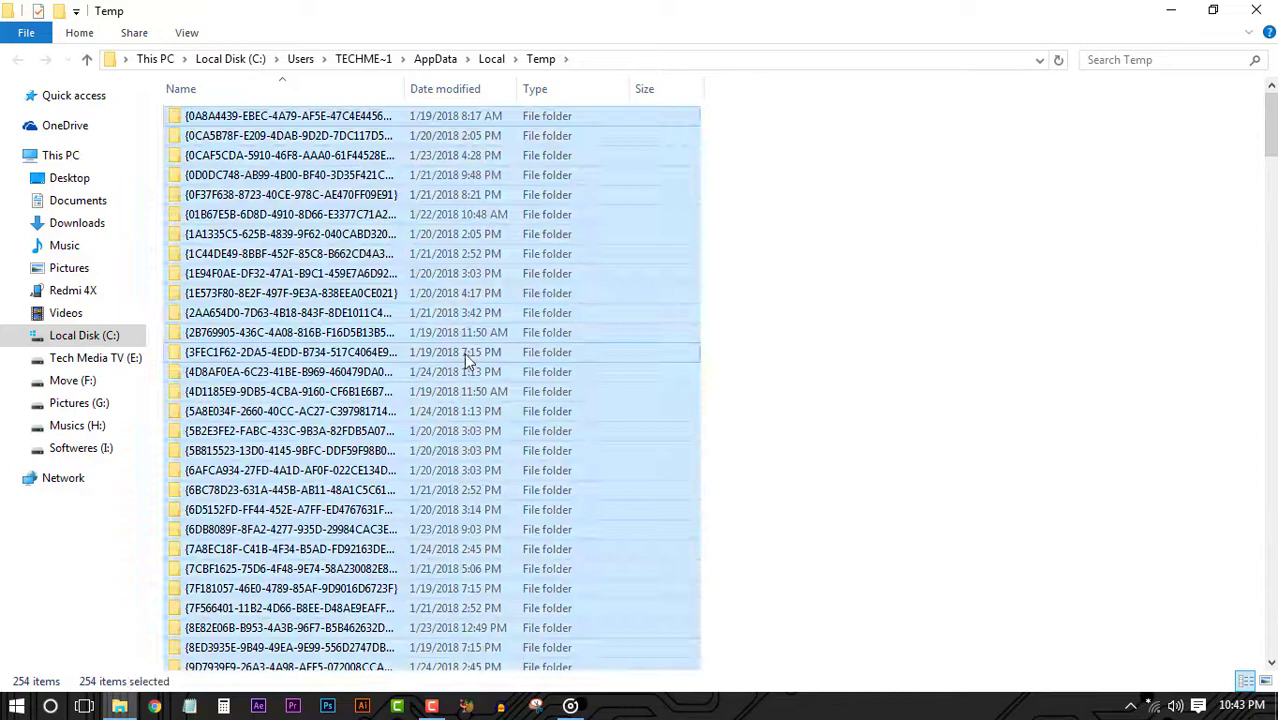
{"action": "right_click", "coordinate": [362, 346]}
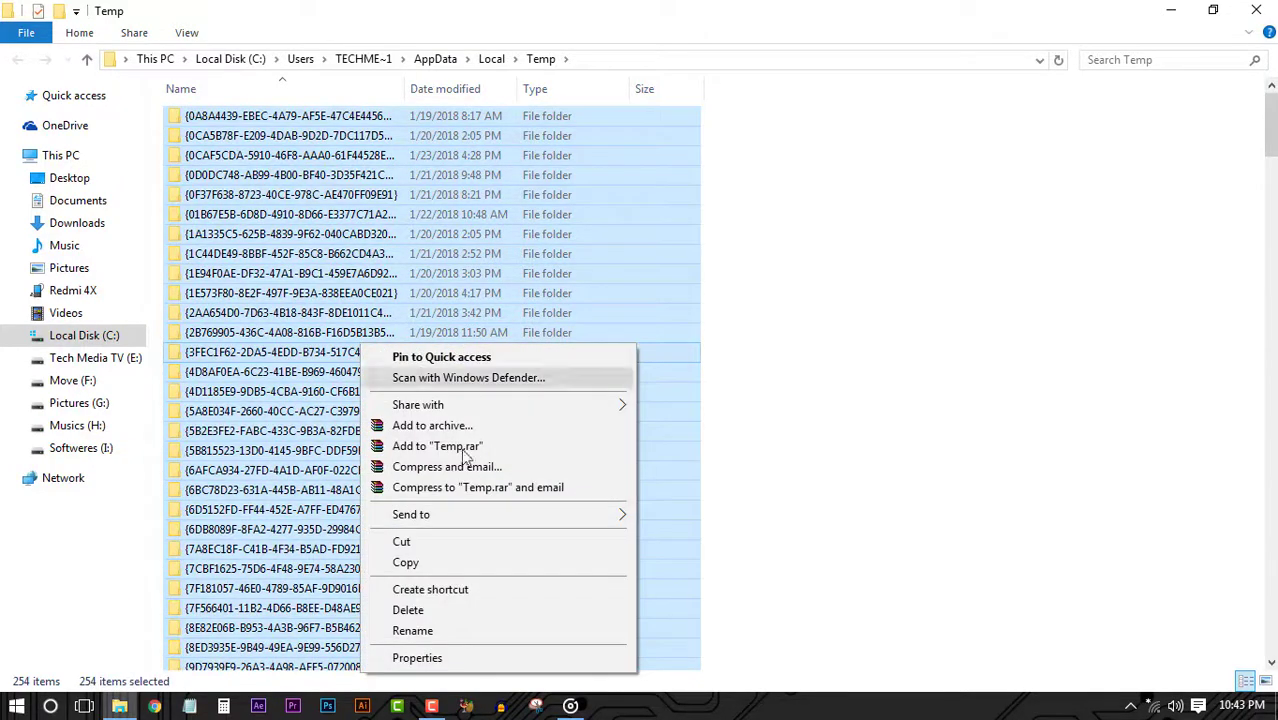
{"action": "left_click", "coordinate": [437, 662]}
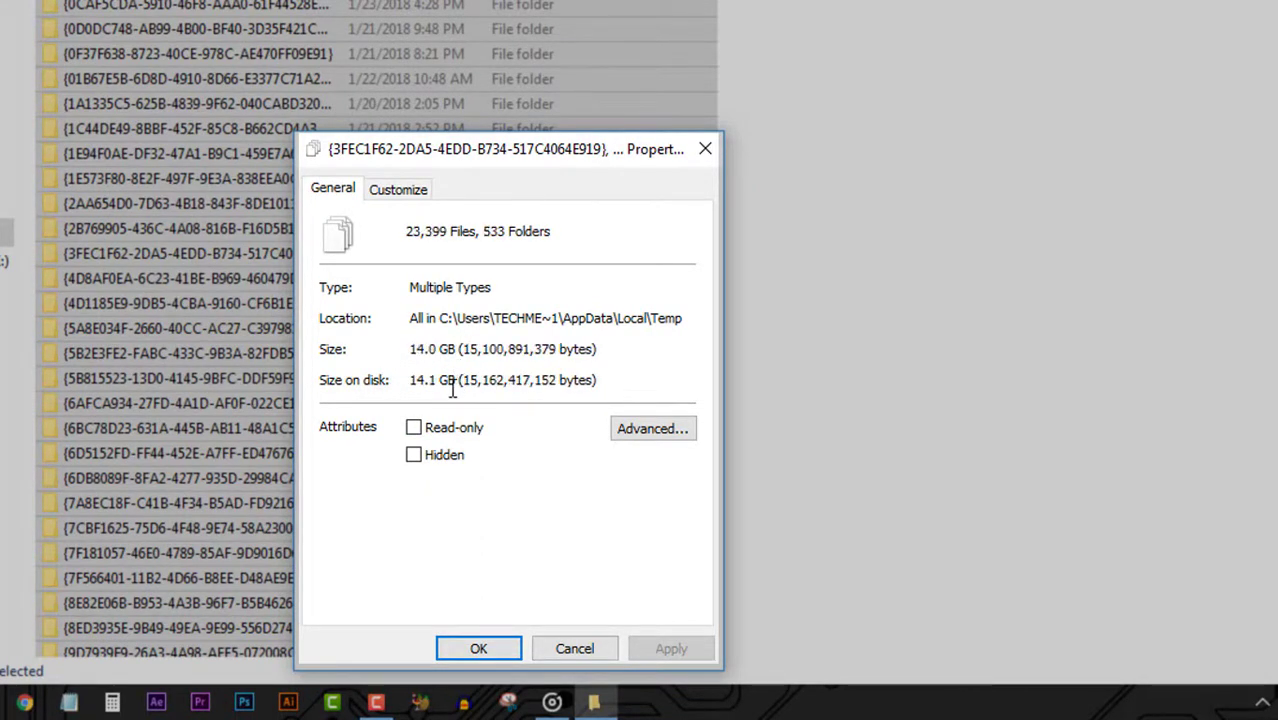
{"action": "left_click_drag", "start_coordinate": [456, 350], "coordinate": [290, 365]}
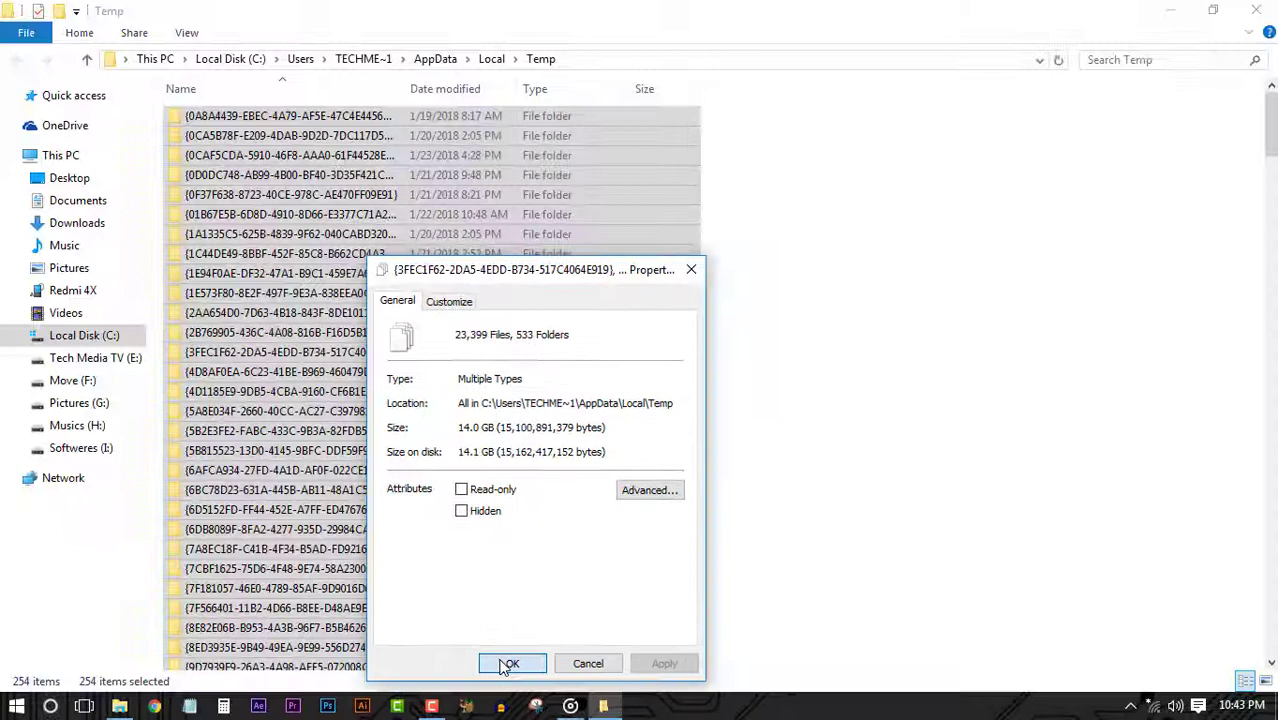
{"action": "left_click", "coordinate": [472, 649]}
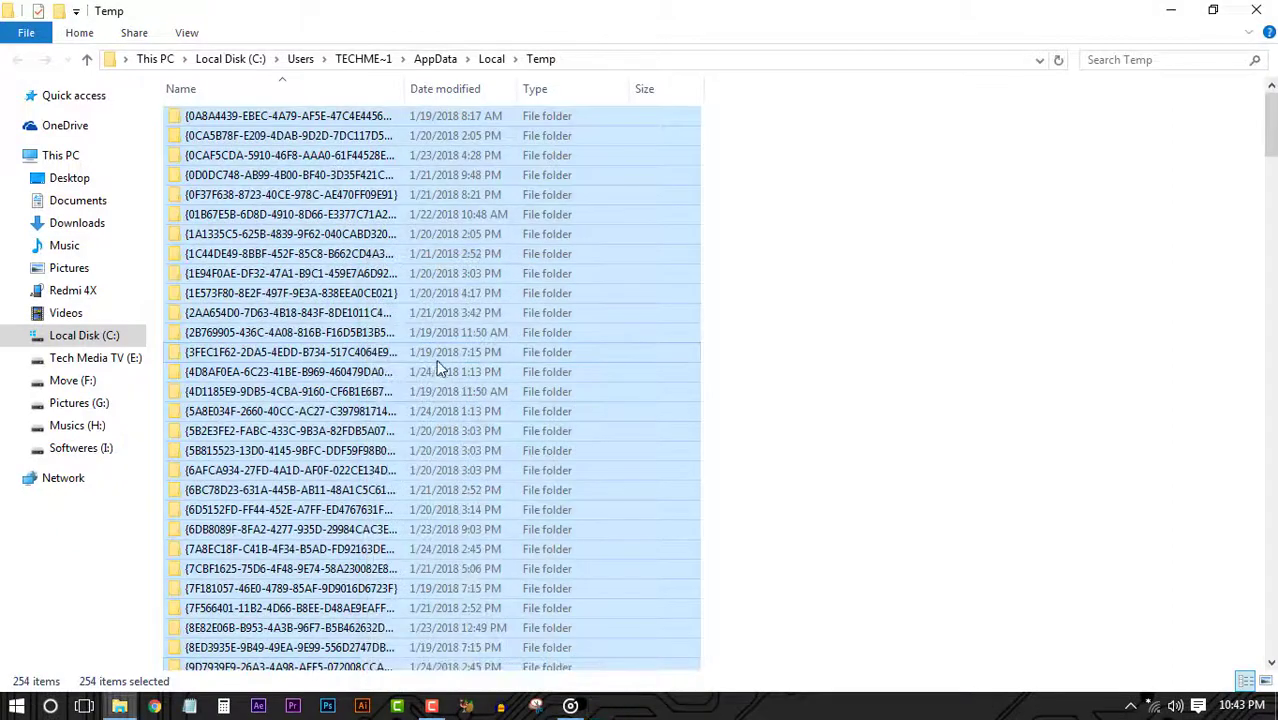
Delete all selected items in the local Temp folder, skipping the prompted ones for all current items, and close the folder
{"action": "right_click", "coordinate": [436, 362]}
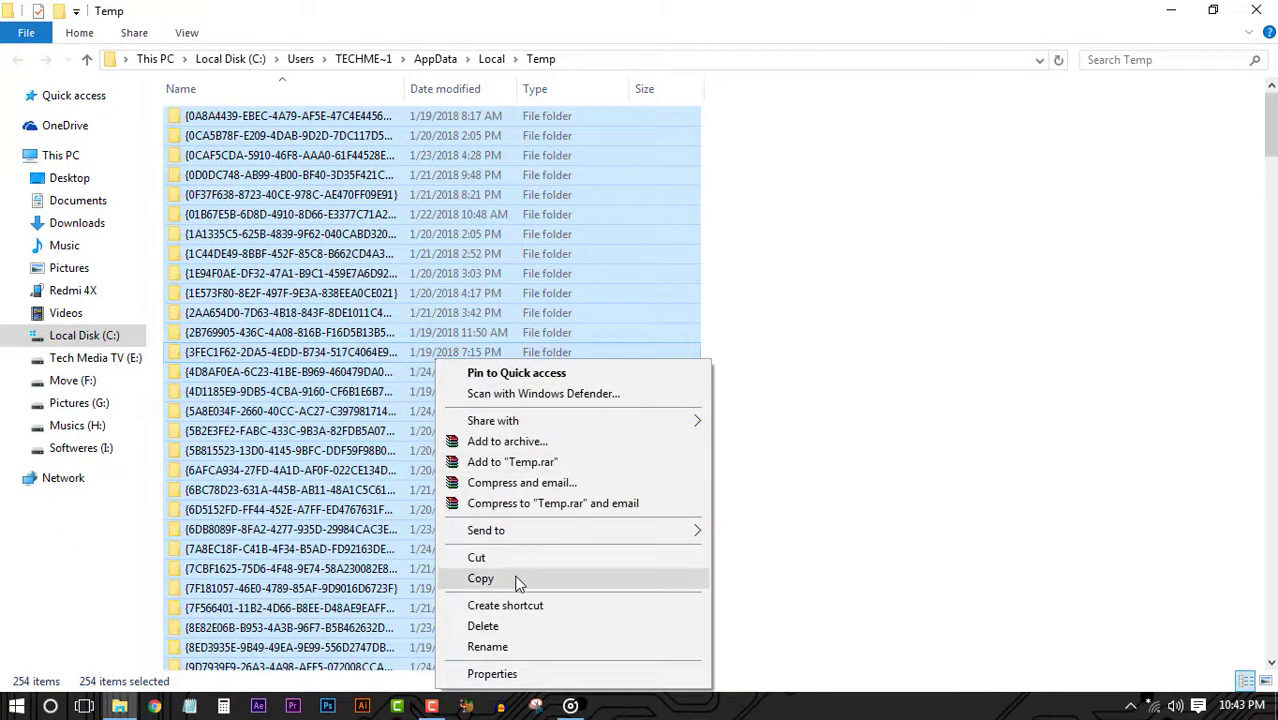
{"action": "left_click", "coordinate": [500, 627]}
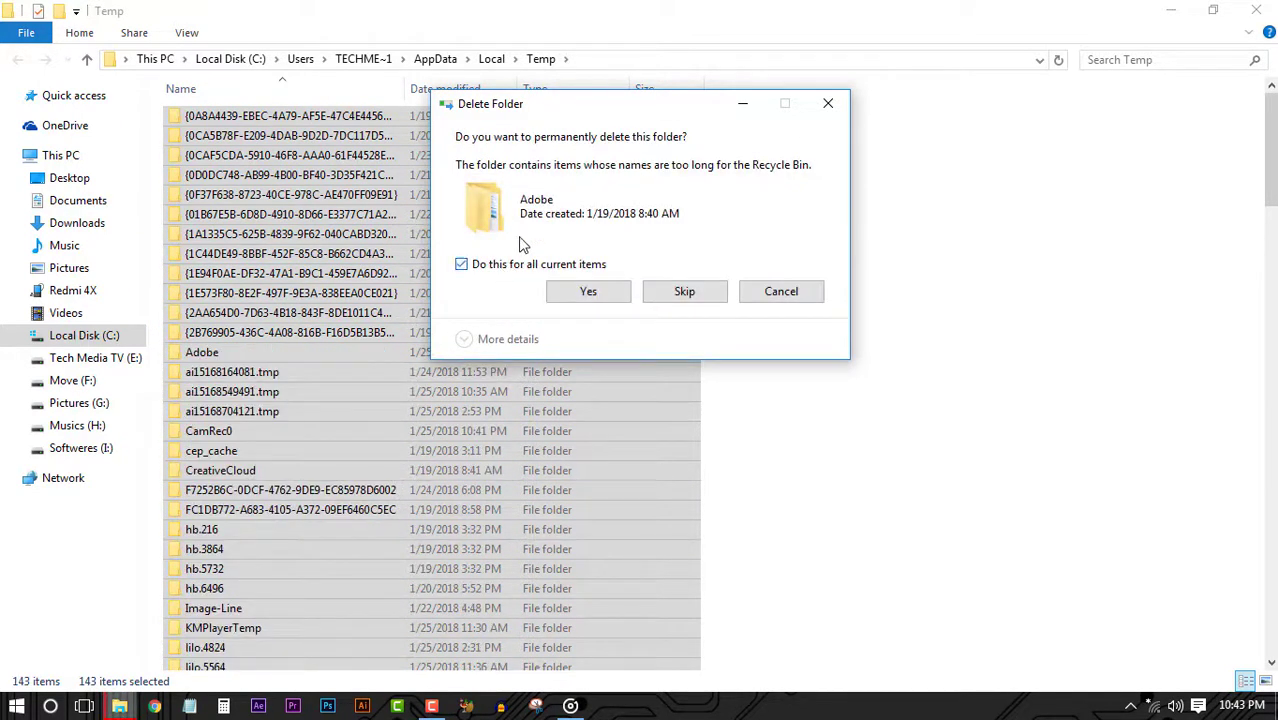
{"action": "left_click", "coordinate": [661, 292]}
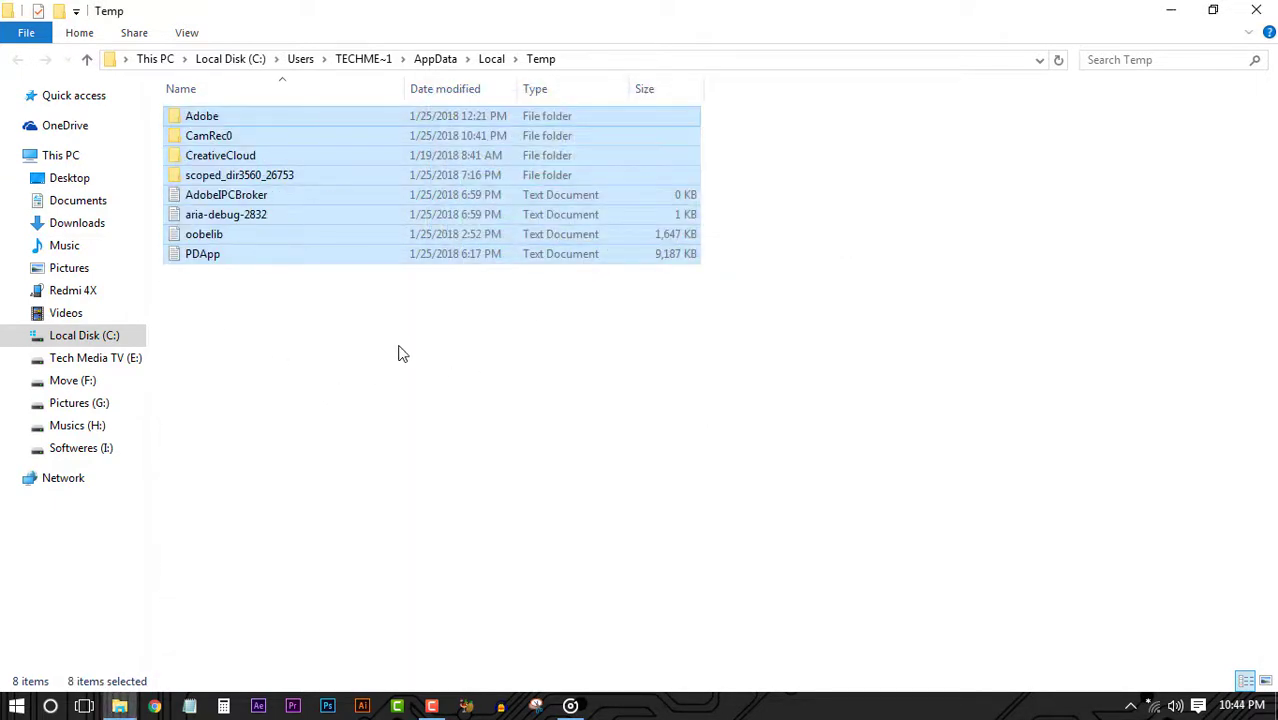
{"action": "left_click", "coordinate": [1256, 10]}
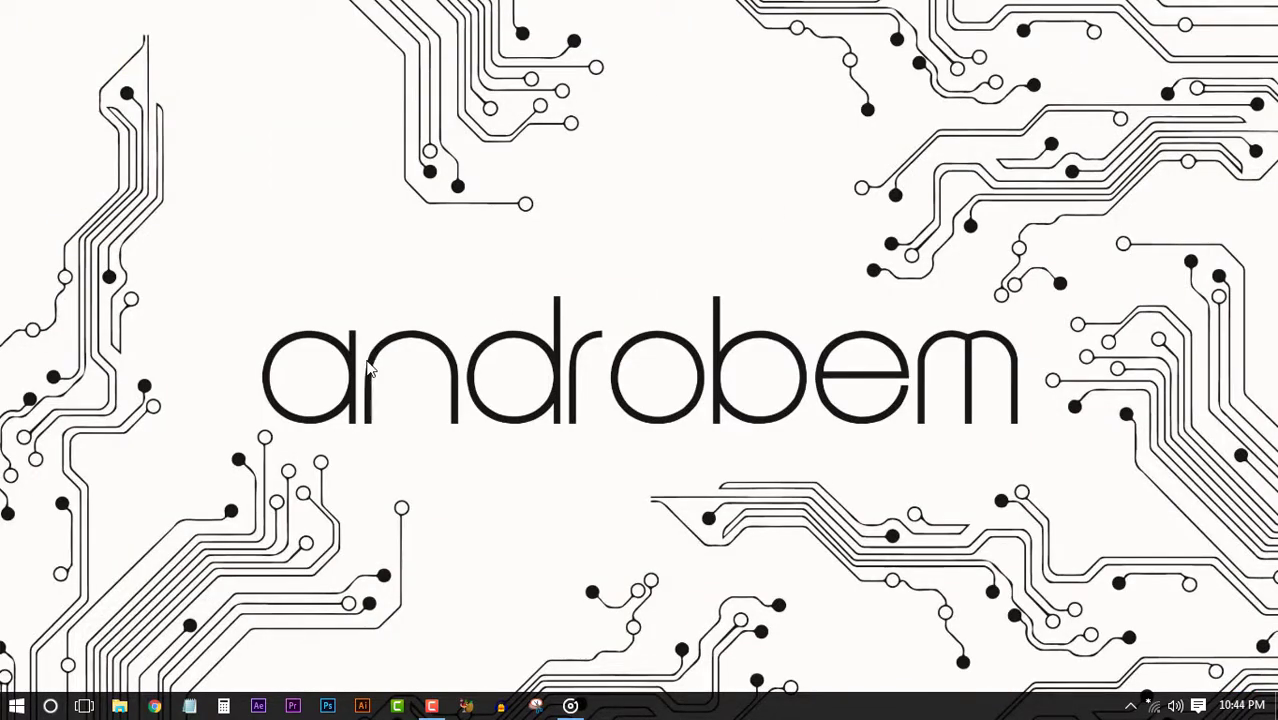
Open the Prefetch folder by running the command Prefetch and grant permanent access to it
{"action": "key", "text": "super+r"}
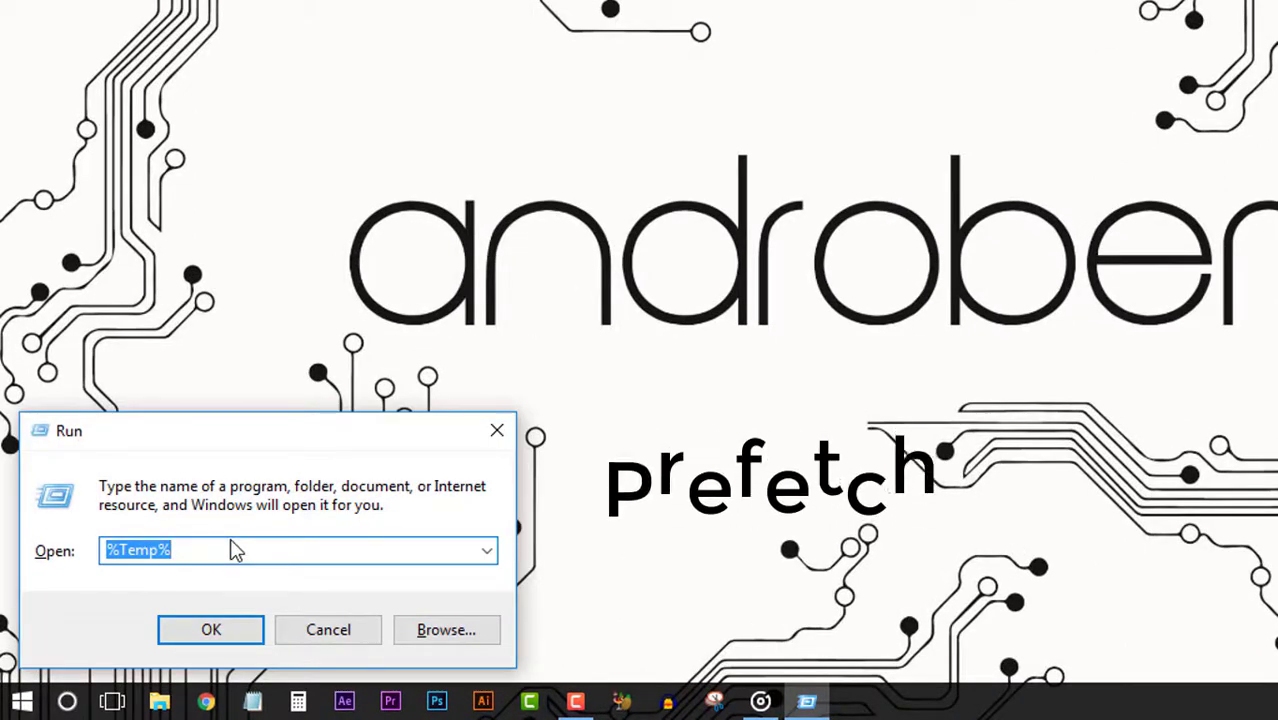
{"action": "type", "text": "P"}
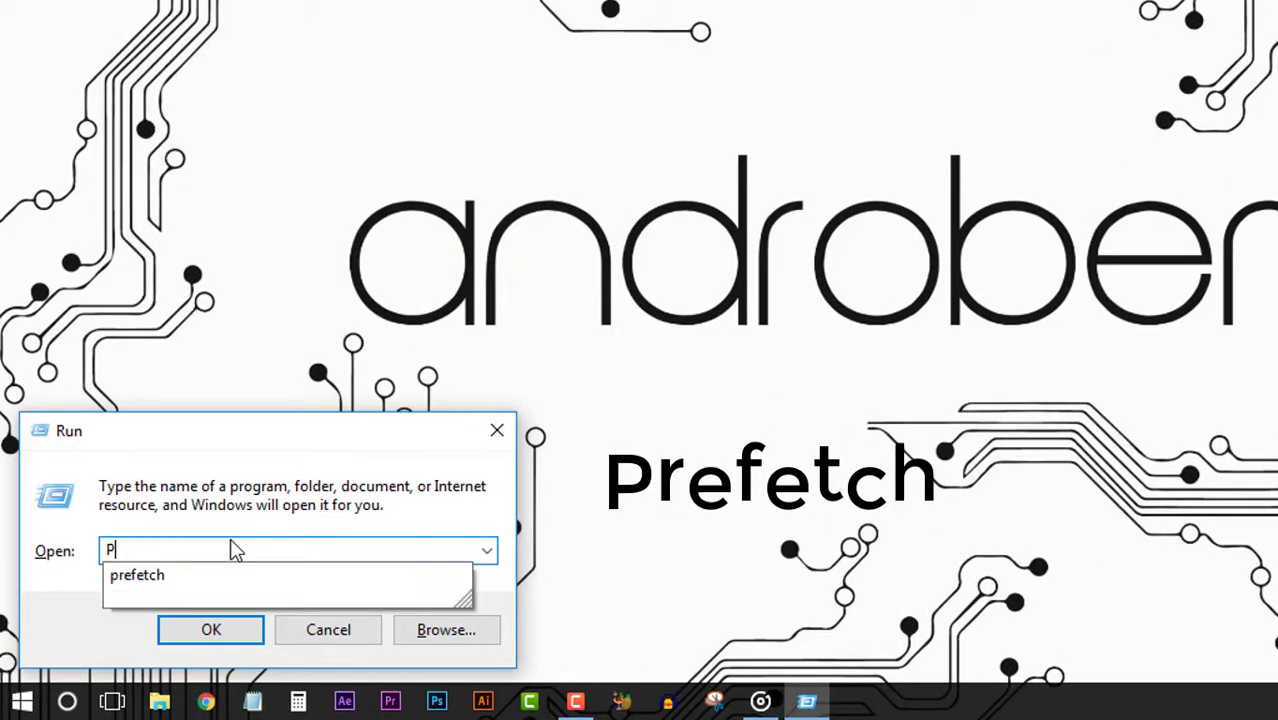
{"action": "type", "text": "refetch"}
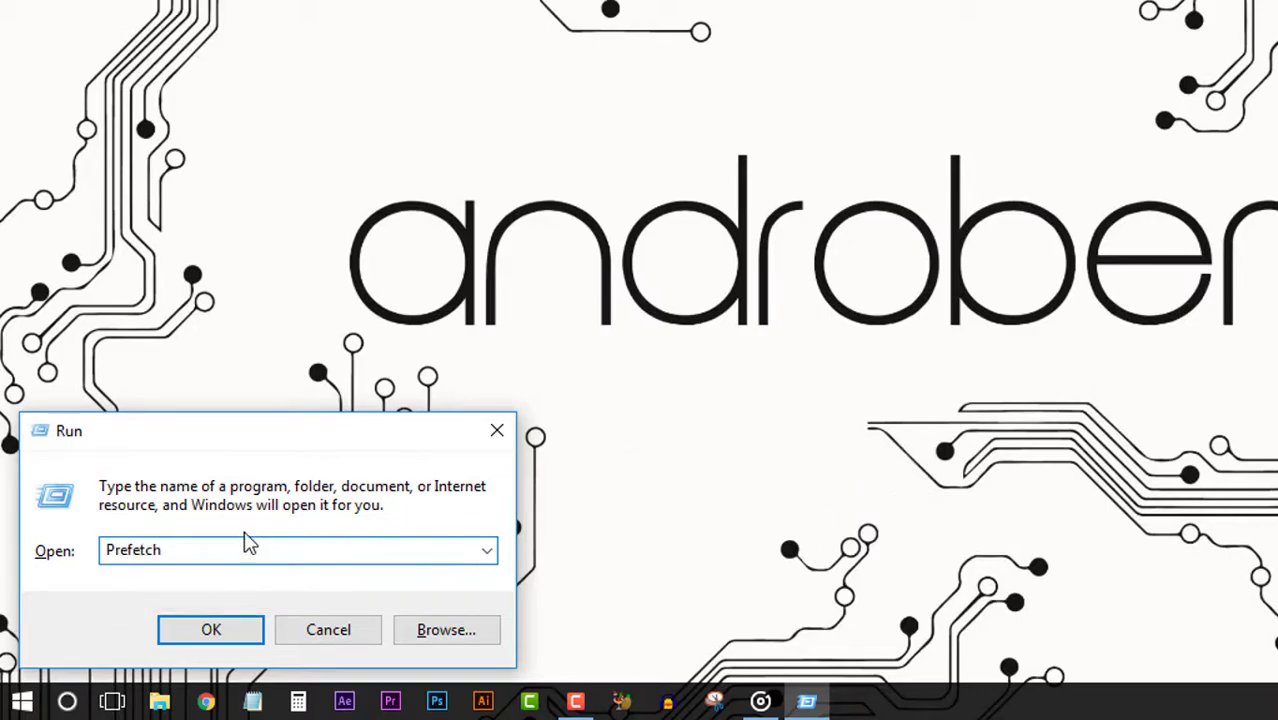
{"action": "left_click", "coordinate": [190, 632]}
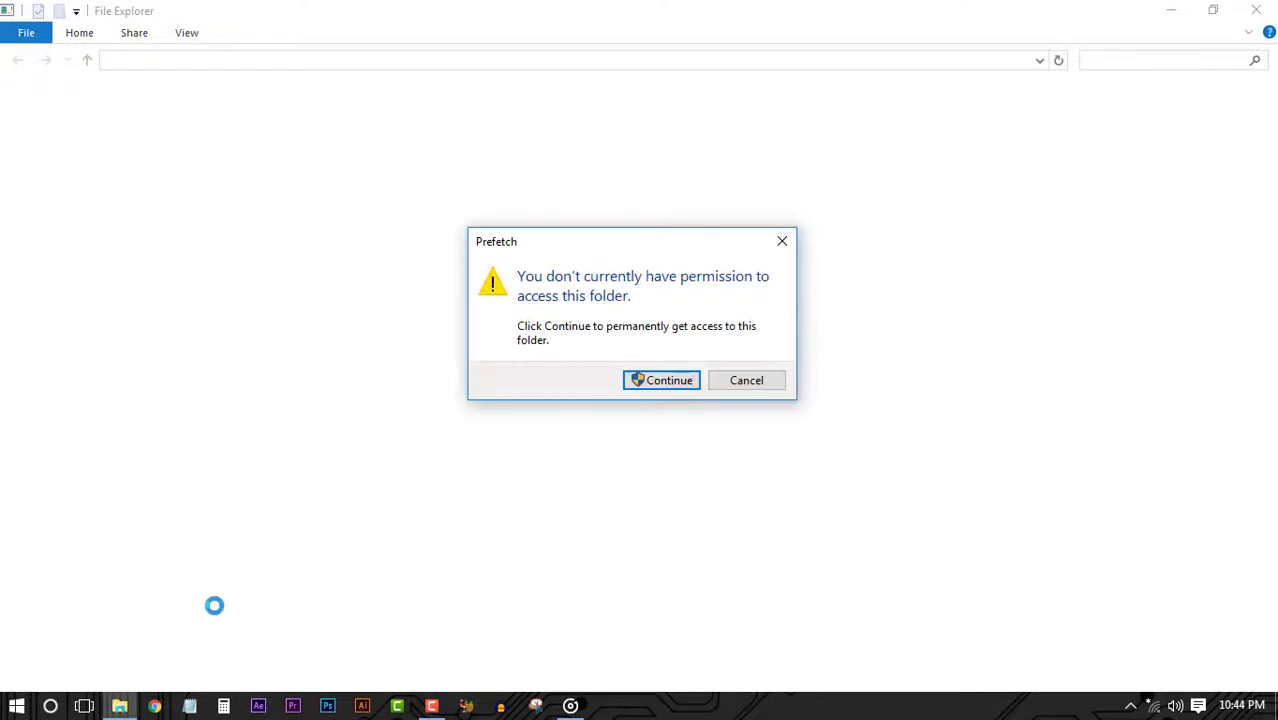
{"action": "left_click", "coordinate": [668, 379]}
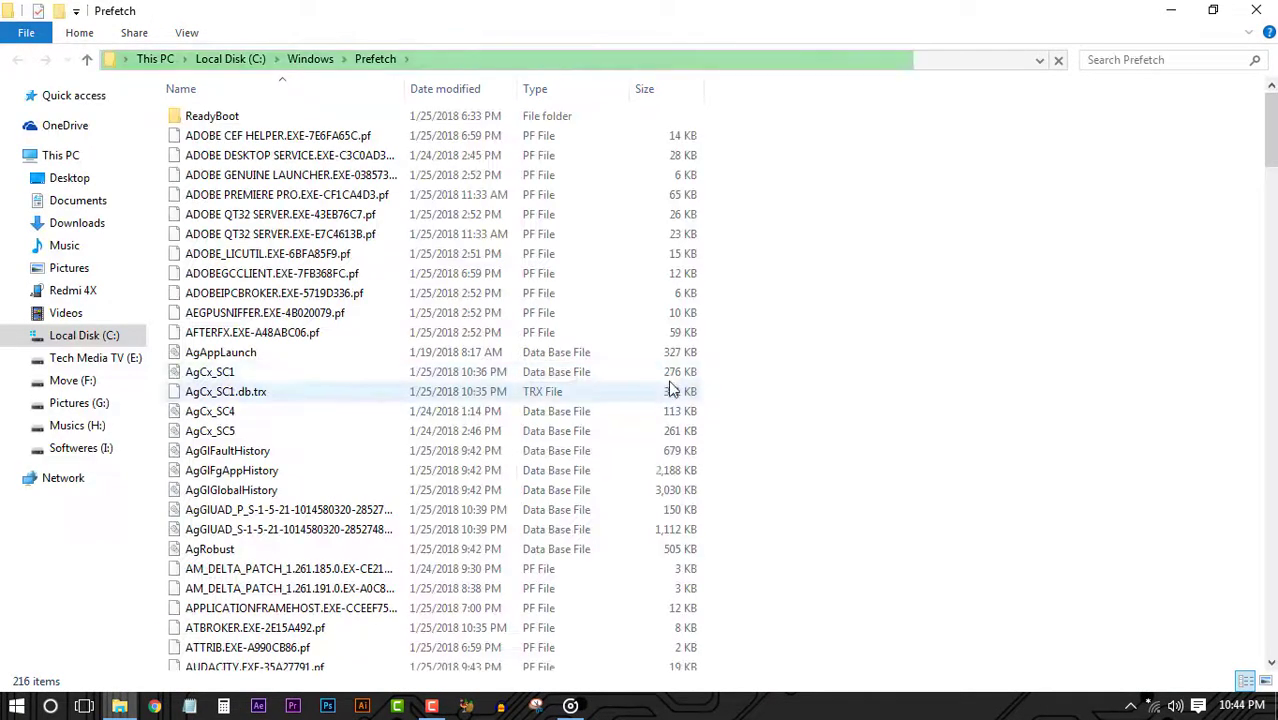
Delete all items in the Prefetch folder, skipping the files in use for all current items
{"action": "scroll", "coordinate": [320, 530], "scroll_direction": "down", "scroll_amount": 14}
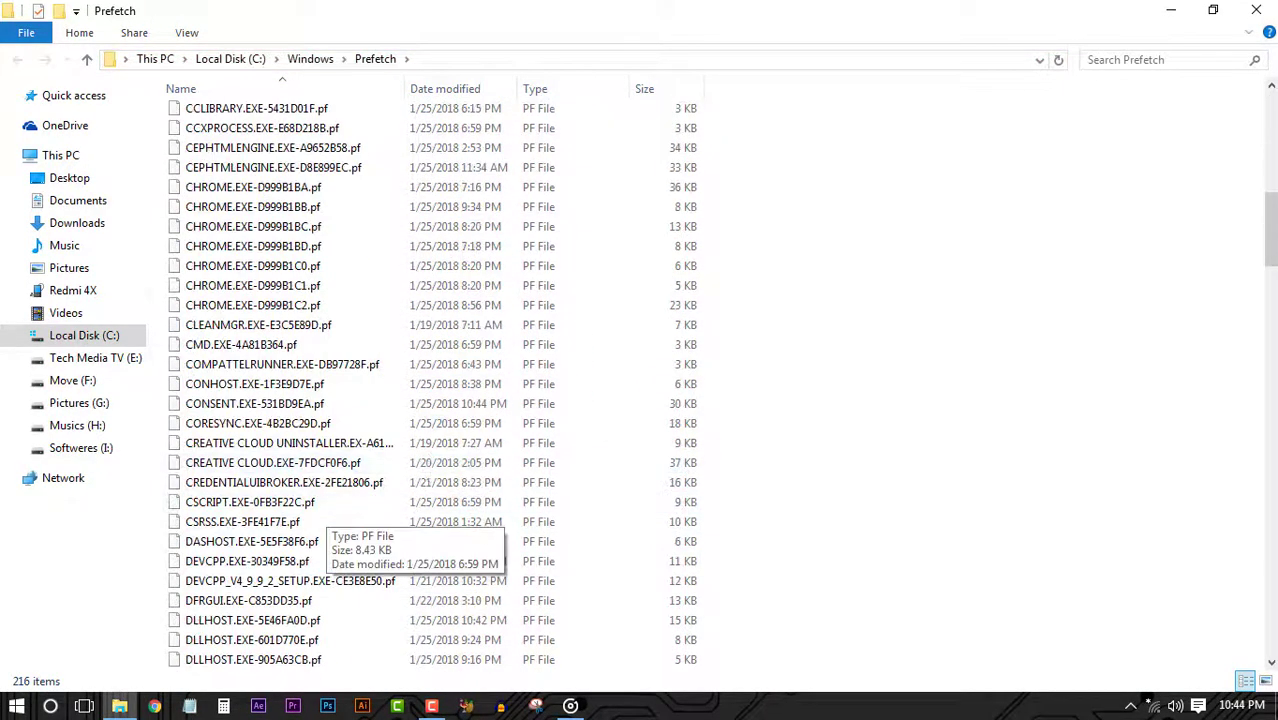
{"action": "scroll", "coordinate": [1268, 486], "scroll_direction": "down", "scroll_amount": 13}
{"action": "left_click_drag", "start_coordinate": [1268, 486], "coordinate": [1270, 100]}
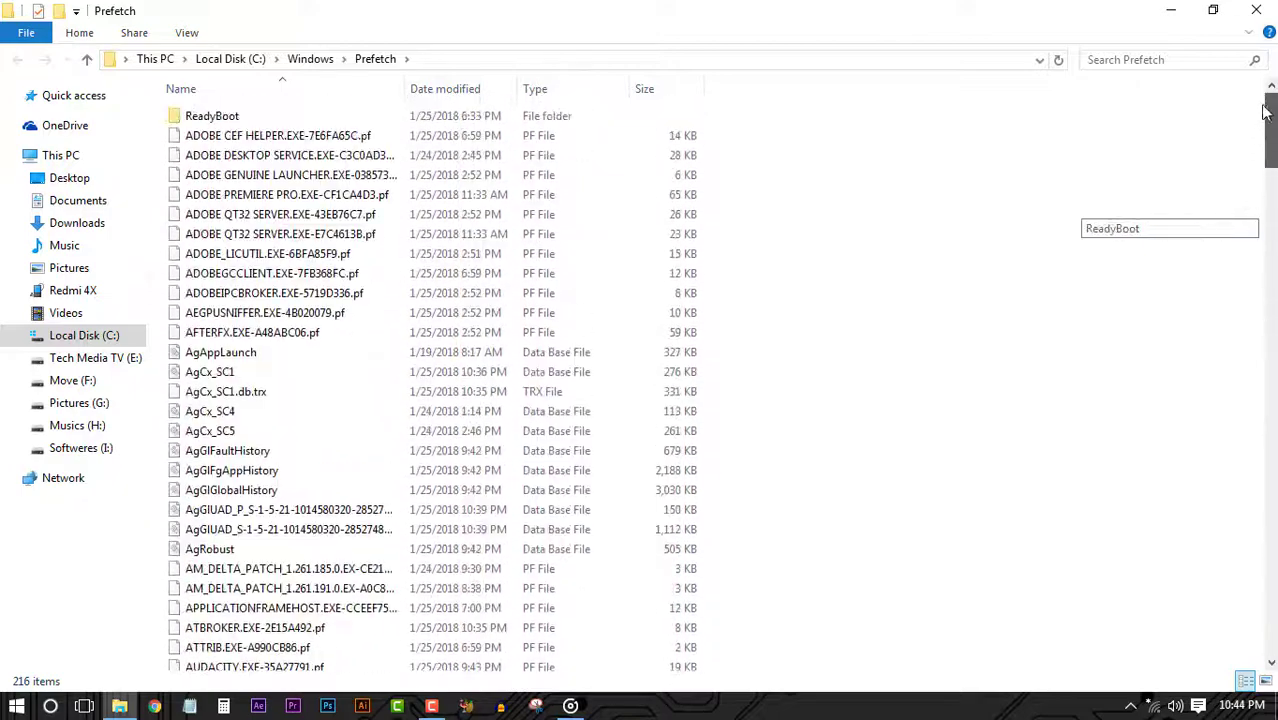
{"action": "key", "text": "ctrl+a"}
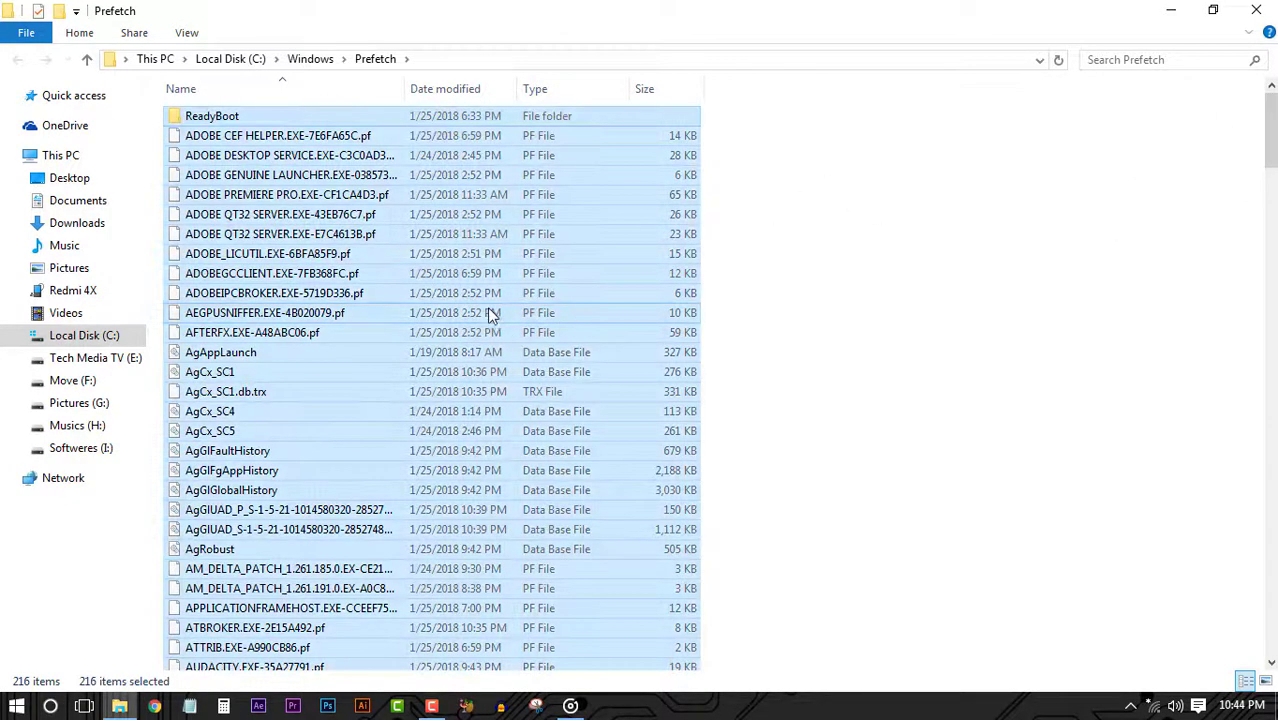
{"action": "right_click", "coordinate": [487, 311]}
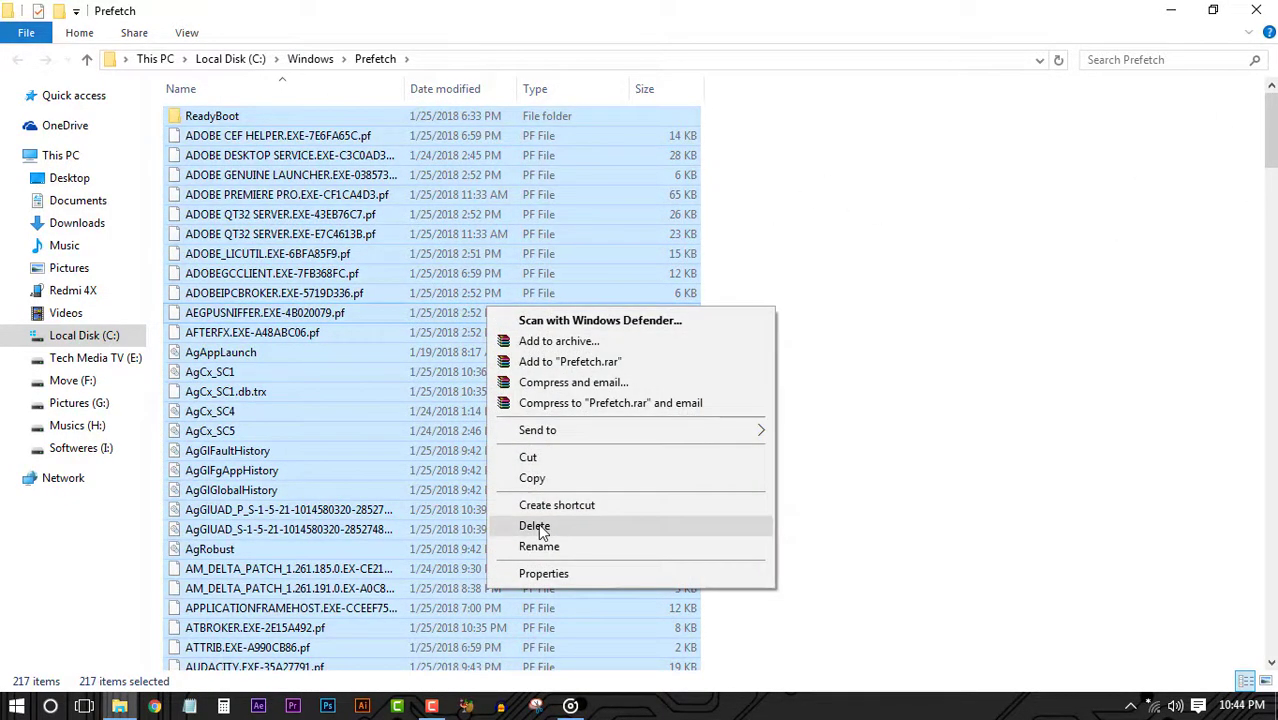
{"action": "left_click", "coordinate": [538, 525]}
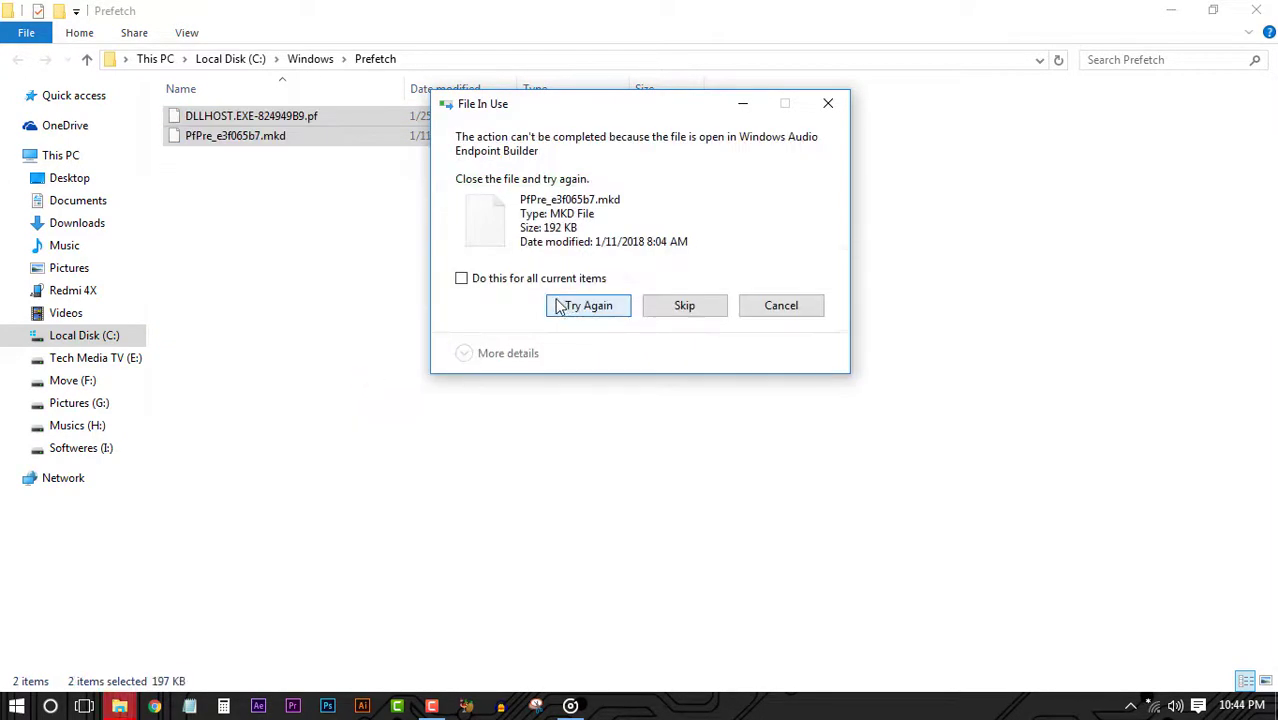
{"action": "left_click", "coordinate": [461, 278]}
{"action": "left_click", "coordinate": [692, 311]}
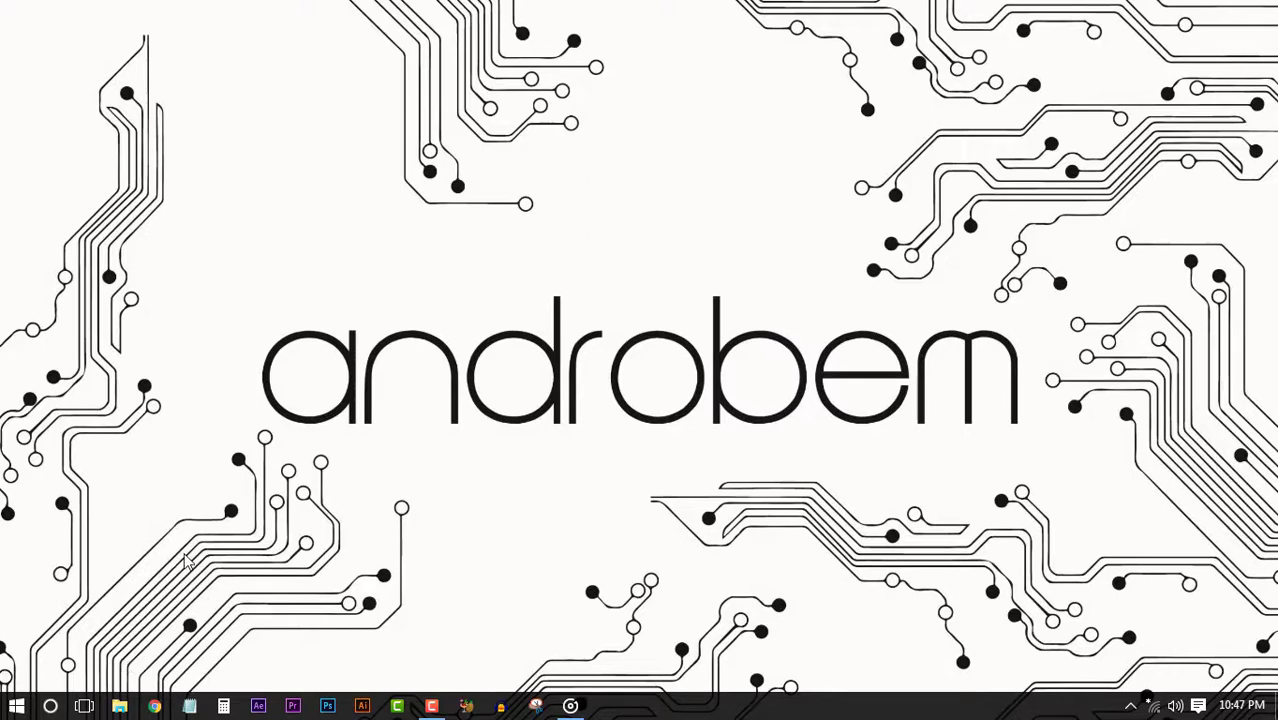
Open Disk Cleanup by running the command Cleanmgr
{"action": "key", "text": "super+r"}
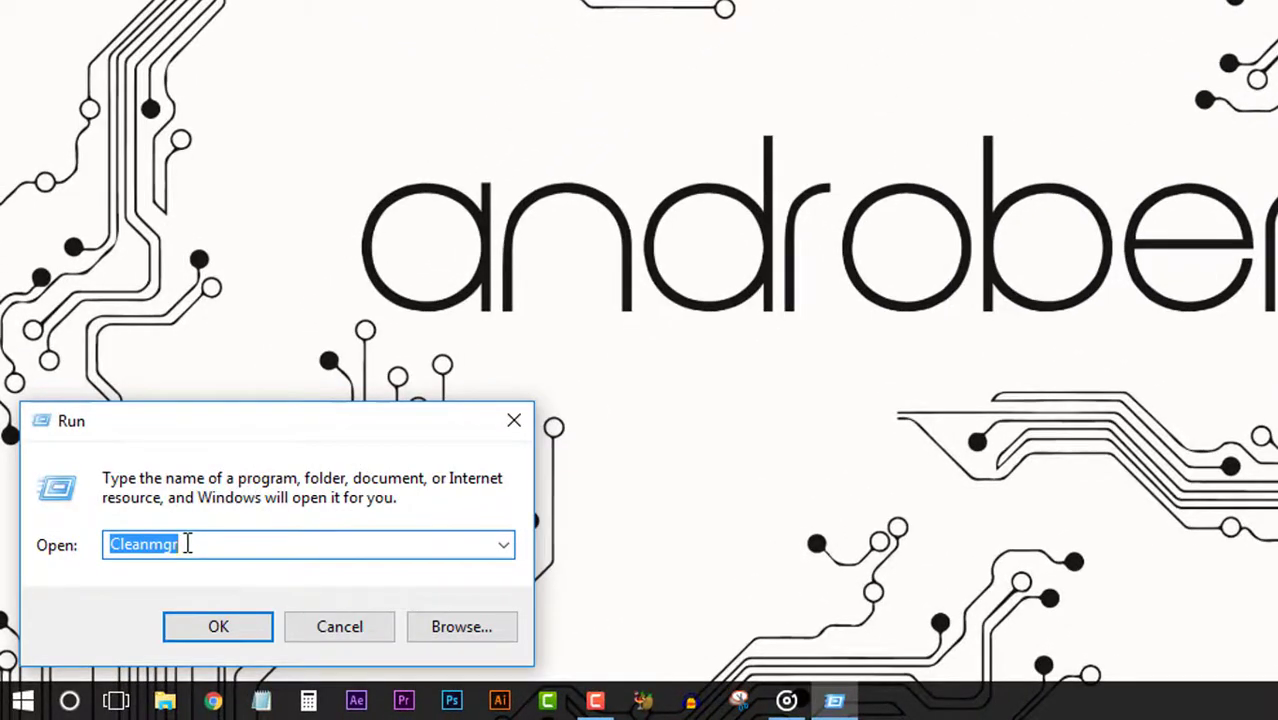
{"action": "type", "text": "C"}
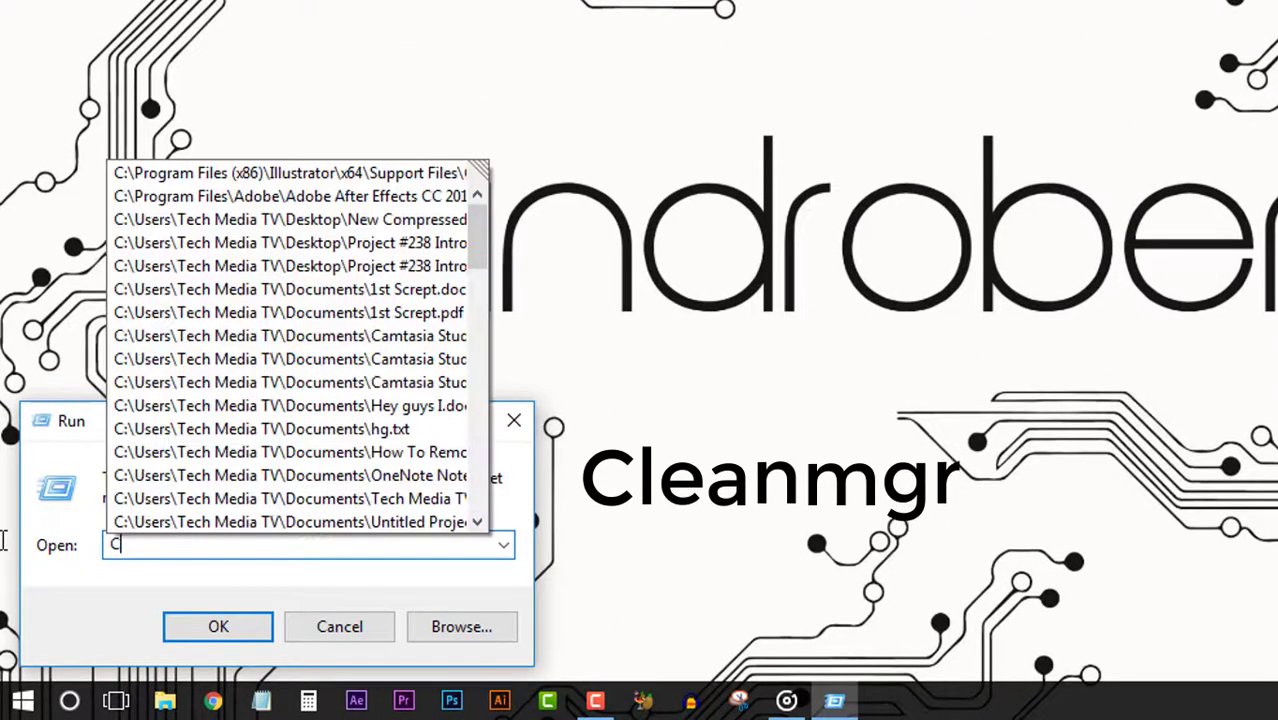
{"action": "type", "text": "lean"}
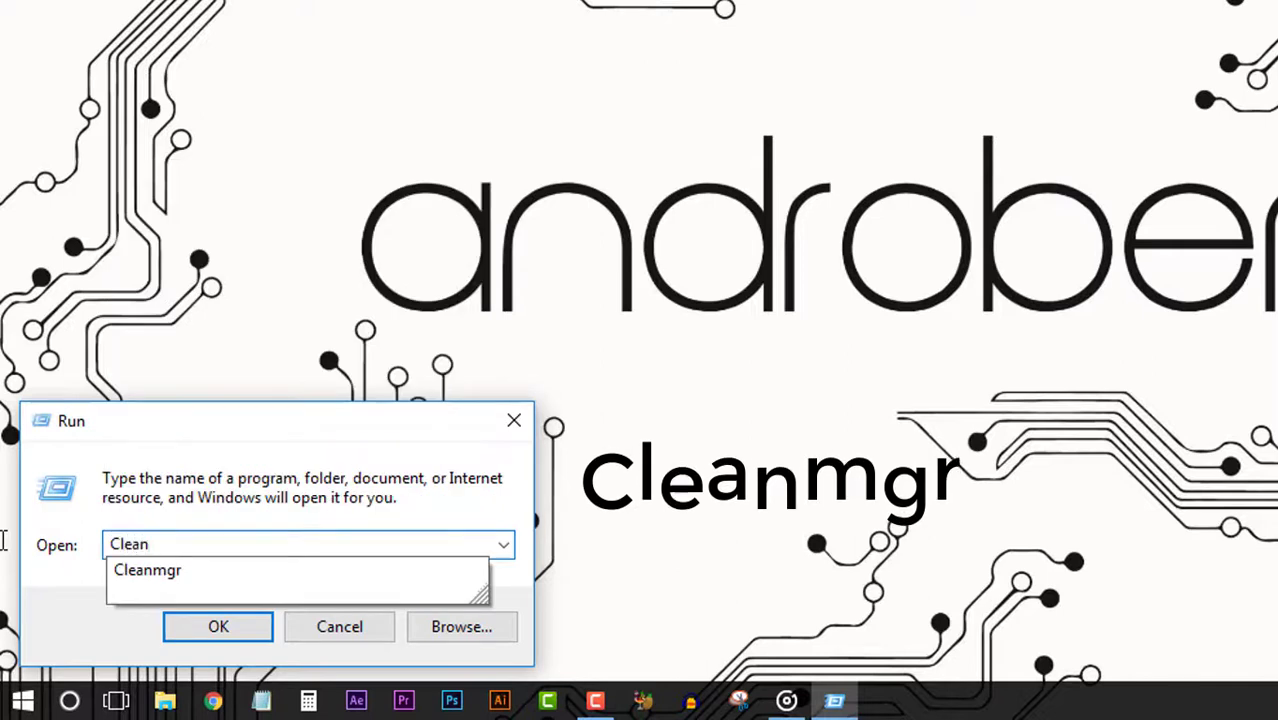
{"action": "type", "text": "mgr"}
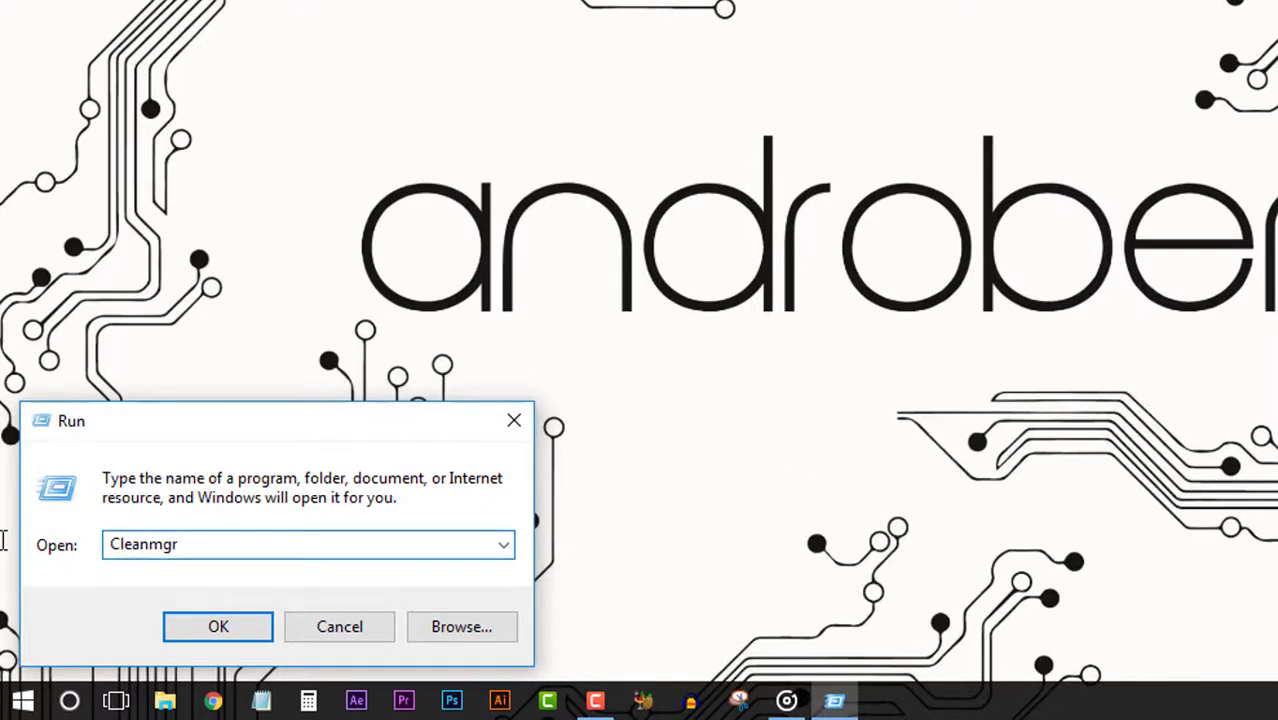
{"action": "left_click", "coordinate": [234, 621]}
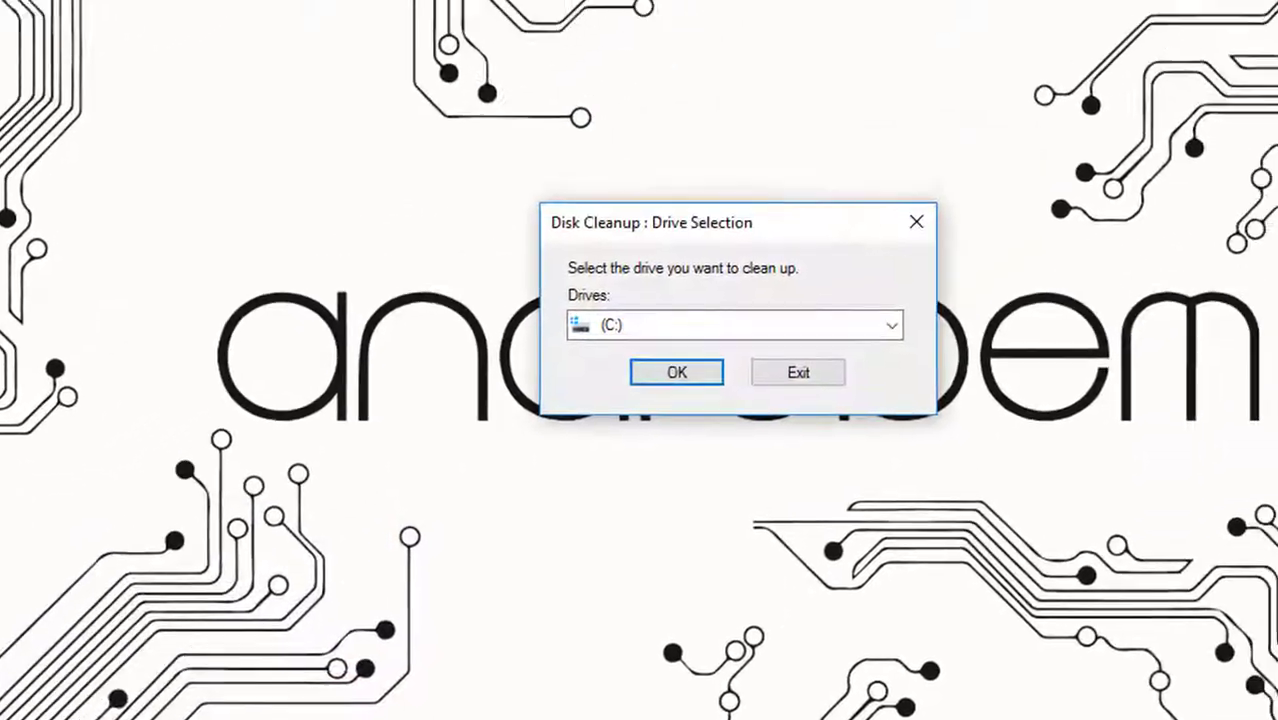
Choose drive (C:) as the drive to clean up and start its scan
{"action": "left_click", "coordinate": [592, 392]}
{"action": "scroll", "coordinate": [579, 490], "scroll_direction": "down", "scroll_amount": 1}
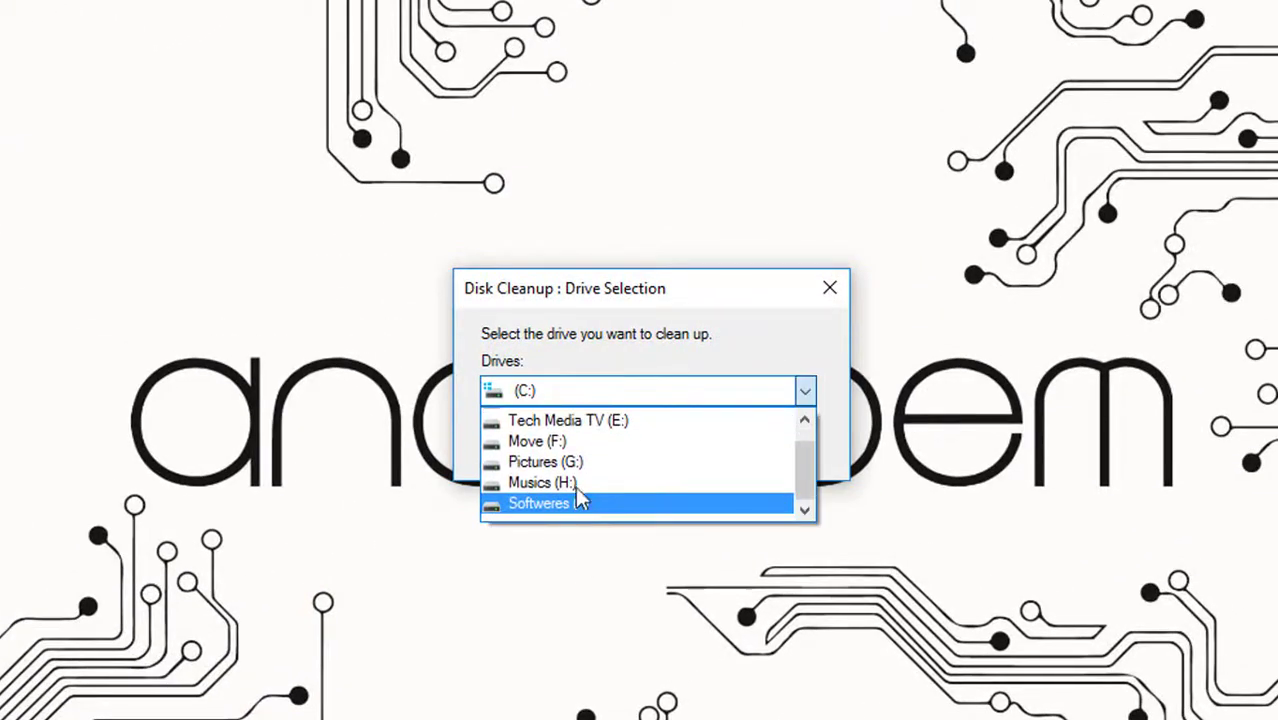
{"action": "scroll", "coordinate": [577, 463], "scroll_direction": "up", "scroll_amount": 1}
{"action": "left_click", "coordinate": [580, 417]}
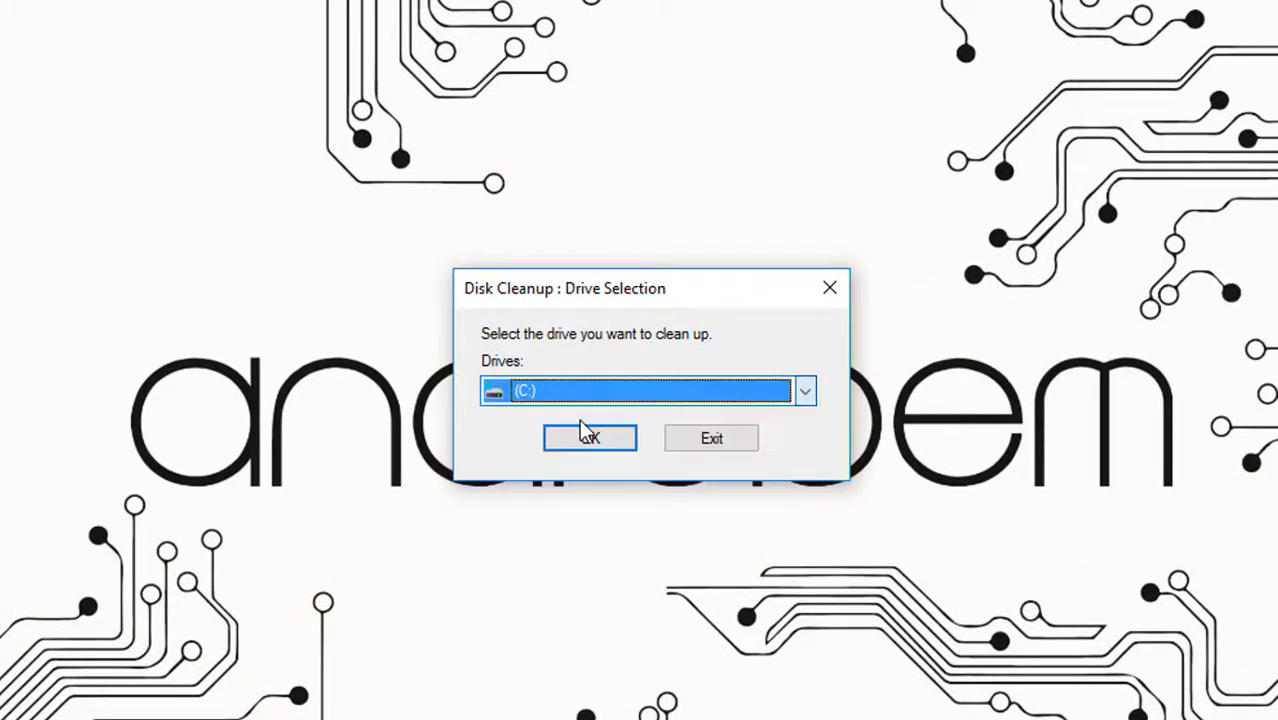
{"action": "left_click", "coordinate": [591, 441]}
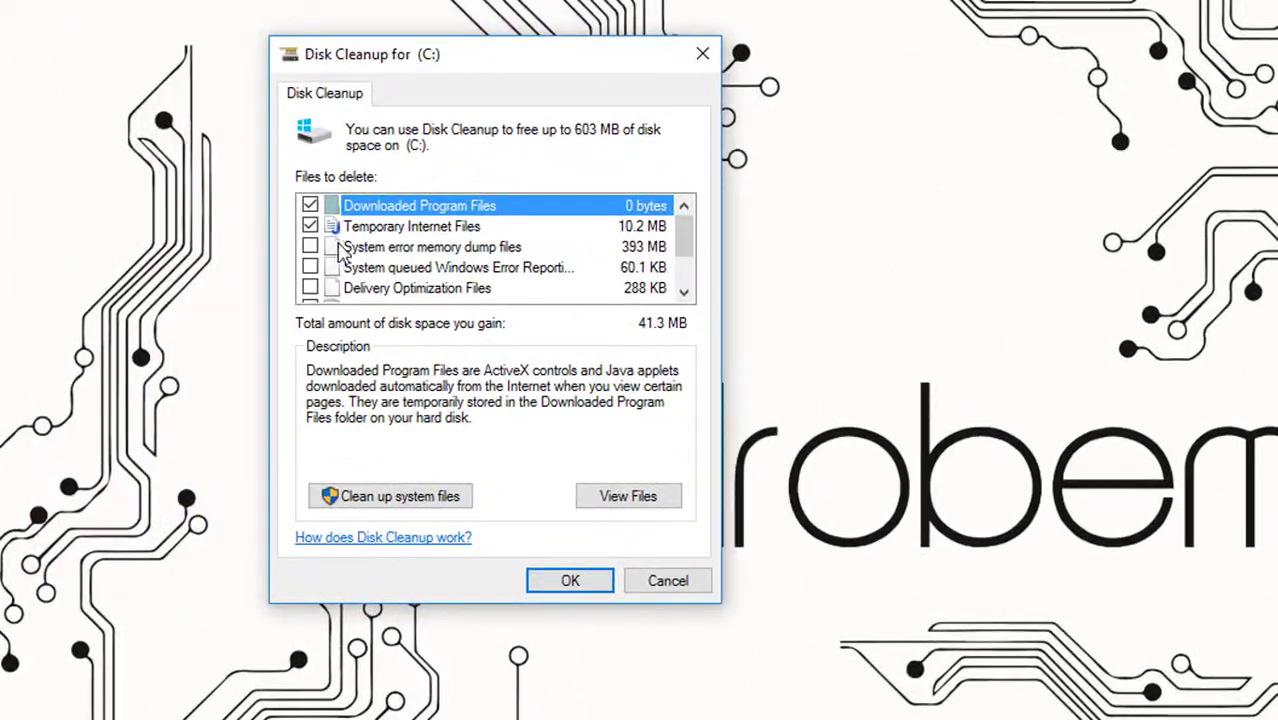
Mark every listed file category on drive (C:) for cleanup, including memory dumps, Recycle Bin and temporary files, and permanently delete the files
{"action": "scroll", "coordinate": [340, 254], "scroll_direction": "down", "scroll_amount": 1}
{"action": "scroll", "coordinate": [362, 266], "scroll_direction": "up", "scroll_amount": 1}
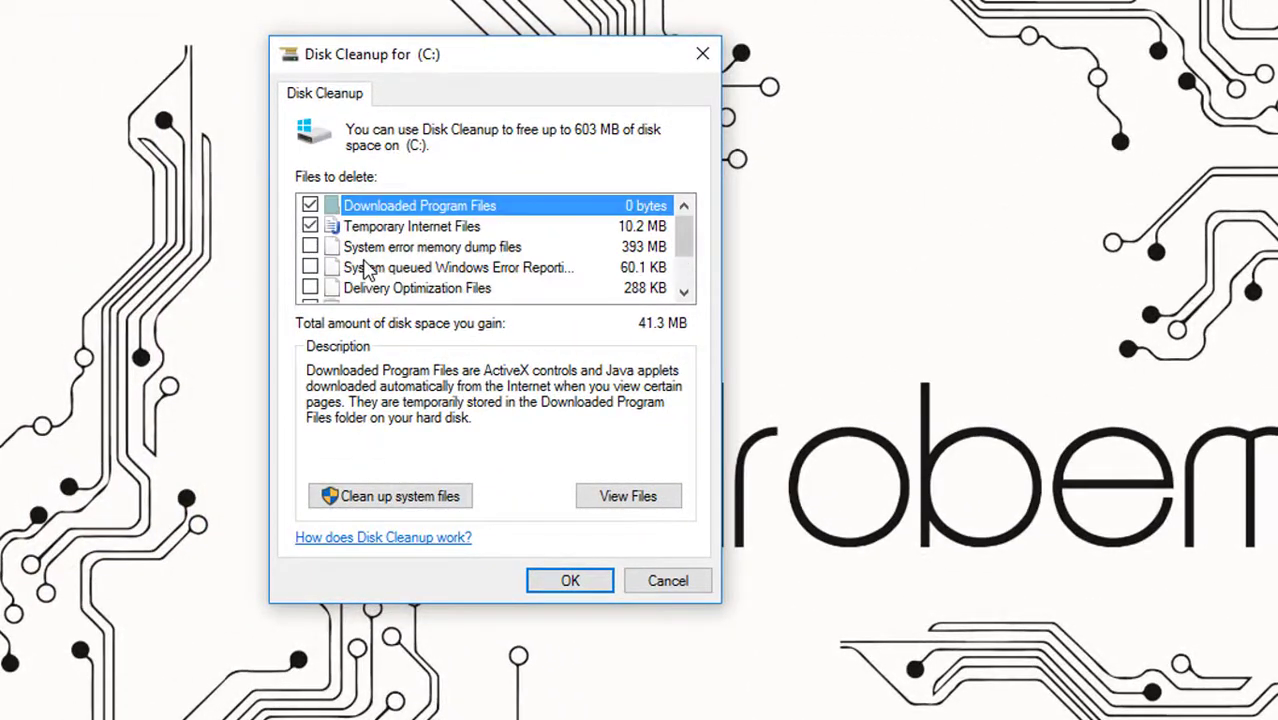
{"action": "left_click", "coordinate": [310, 268]}
{"action": "scroll", "coordinate": [365, 283], "scroll_direction": "down", "scroll_amount": 1}
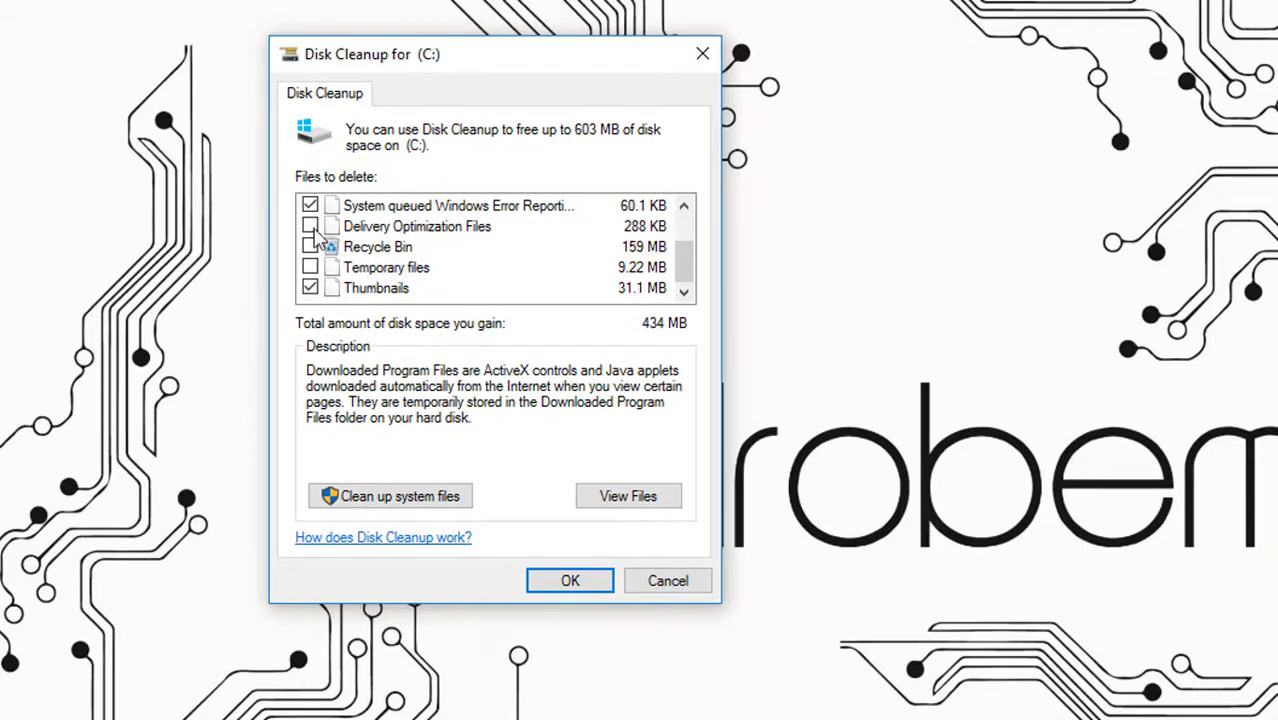
{"action": "scroll", "coordinate": [400, 280], "scroll_direction": "up", "scroll_amount": 1}
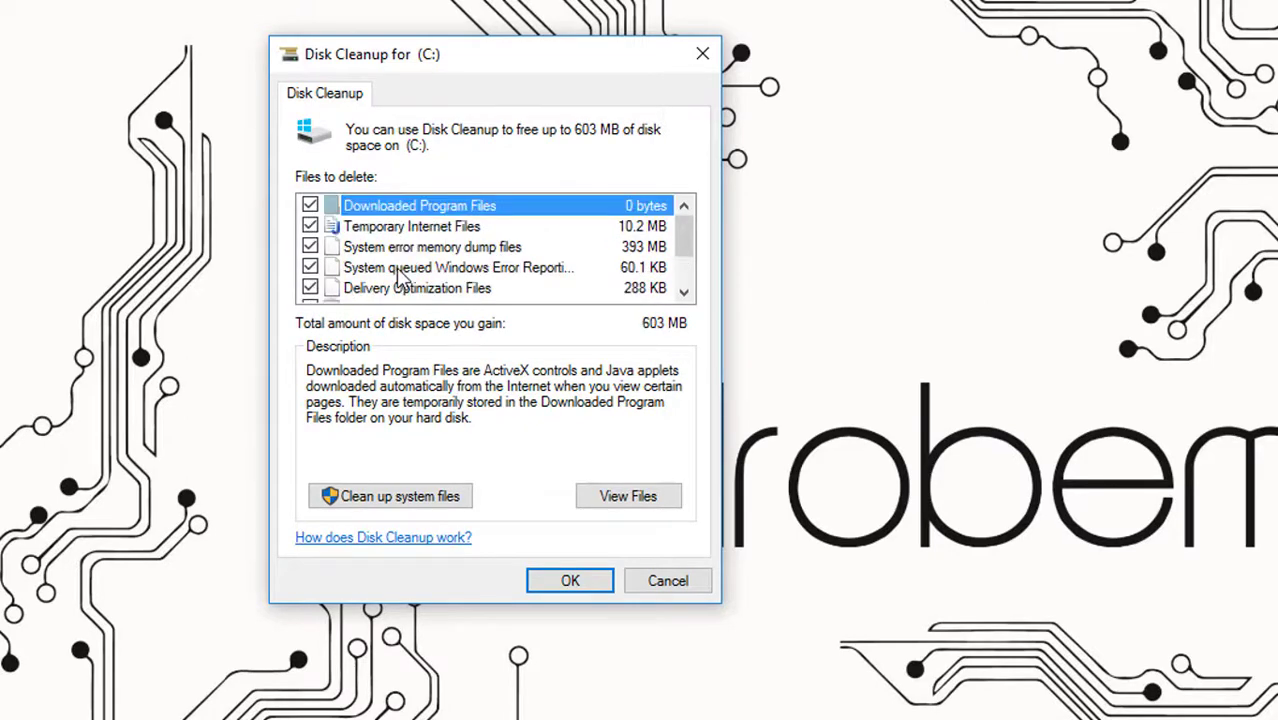
{"action": "scroll", "coordinate": [404, 282], "scroll_direction": "down", "scroll_amount": 1}
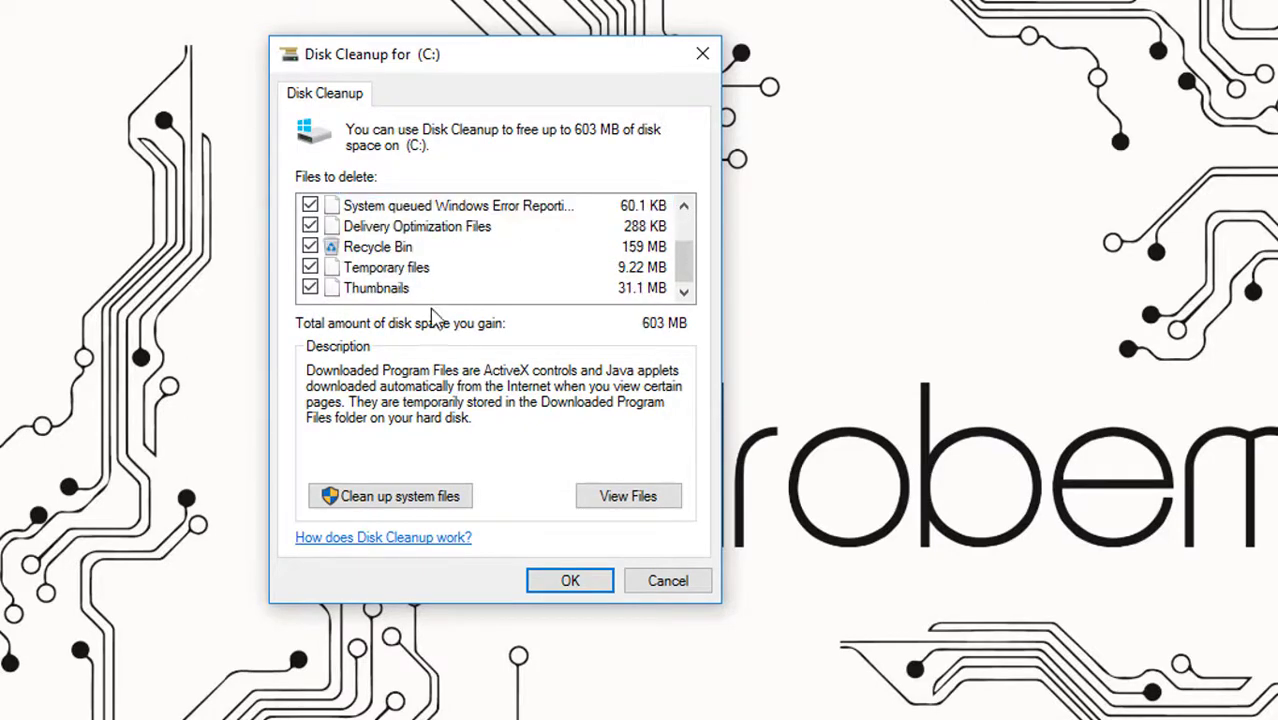
{"action": "left_click", "coordinate": [570, 583]}
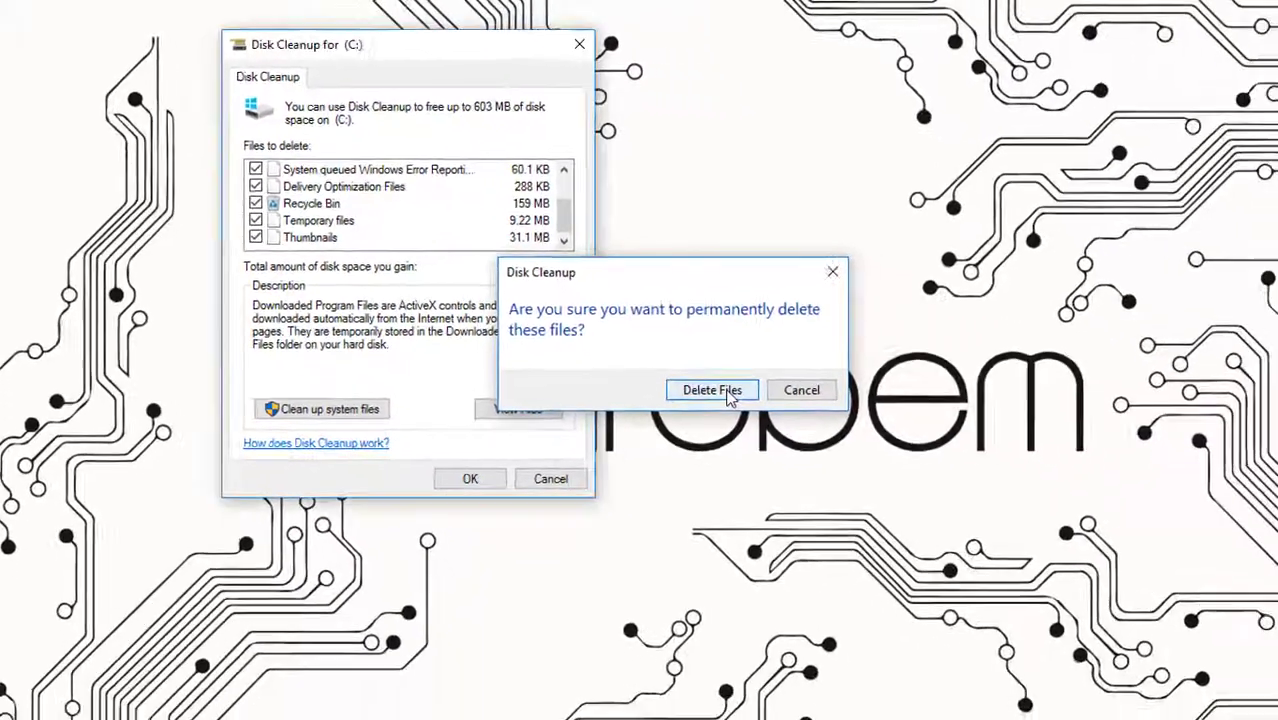
{"action": "left_click", "coordinate": [876, 479]}
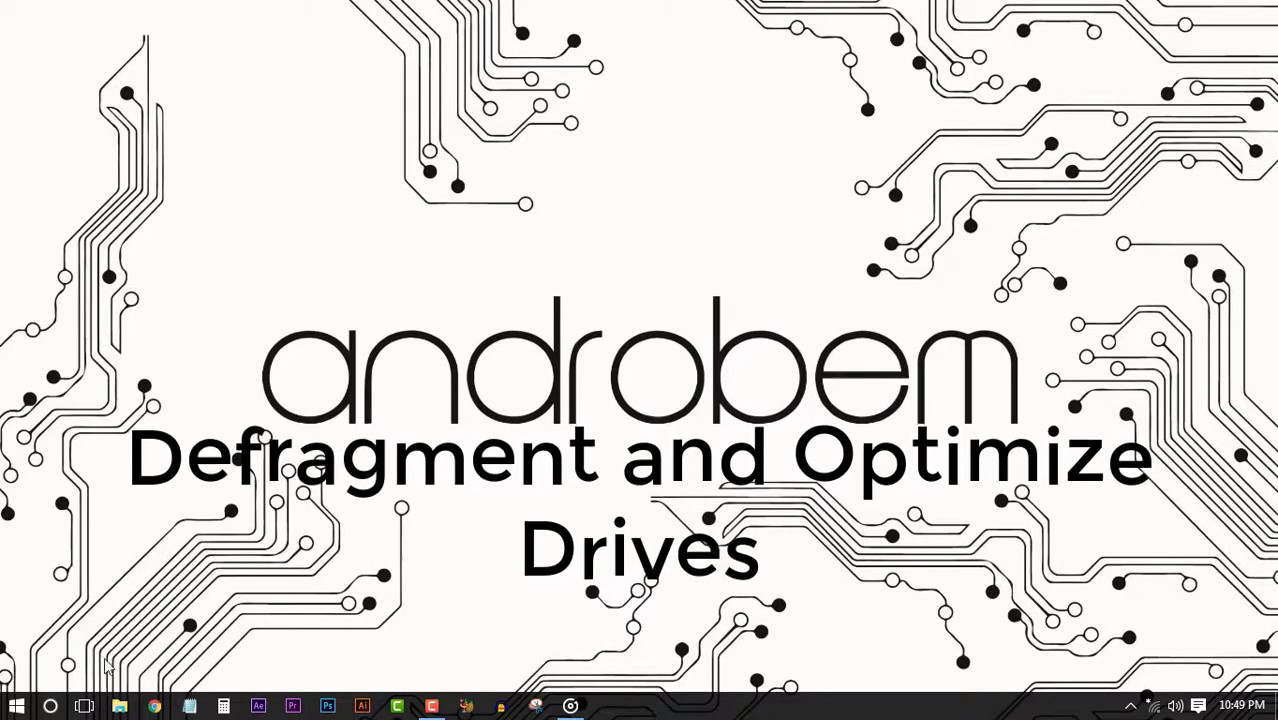
Search Windows for "def" and open Defragment and Optimize Drives
{"action": "left_click", "coordinate": [50, 706]}
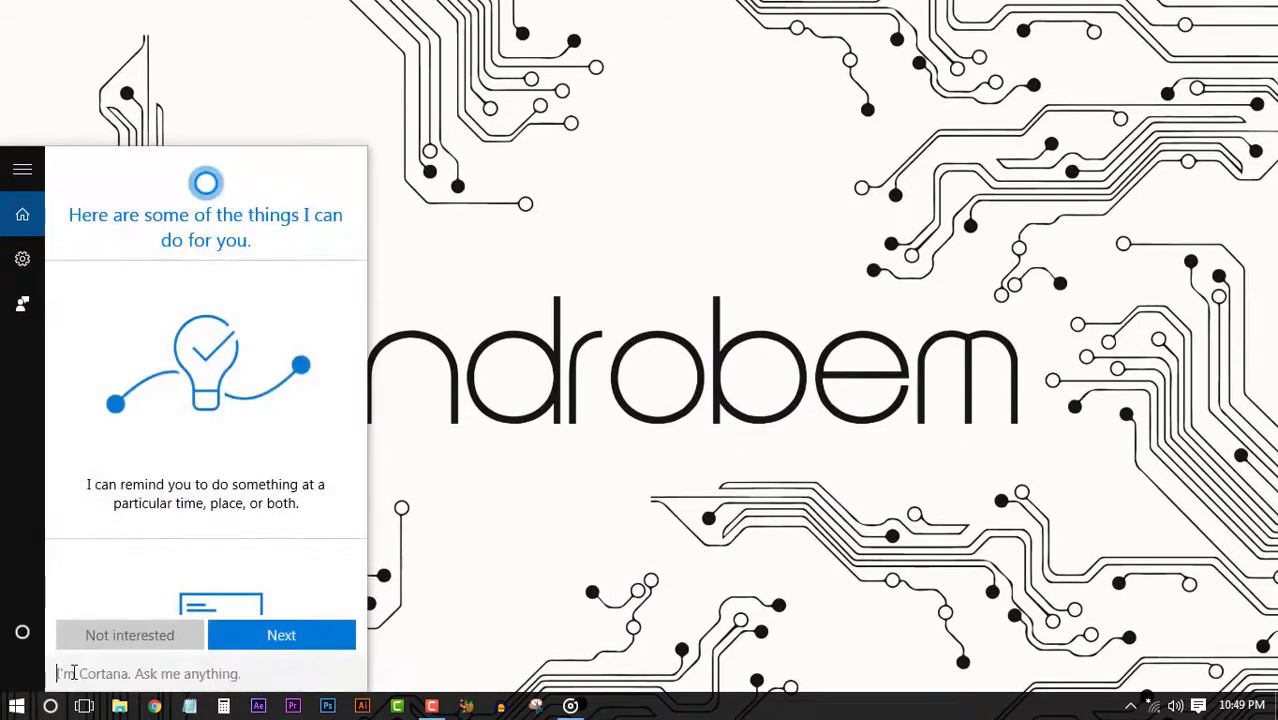
{"action": "type", "text": "d"}
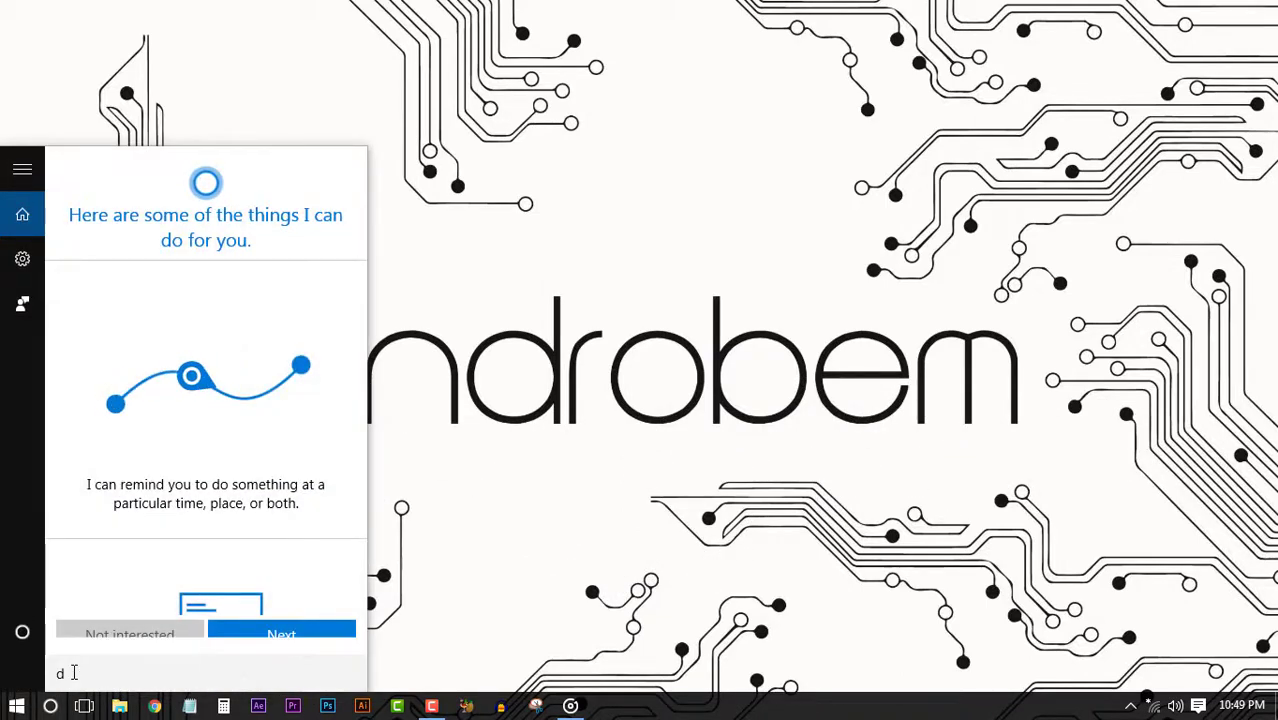
{"action": "type", "text": "ef"}
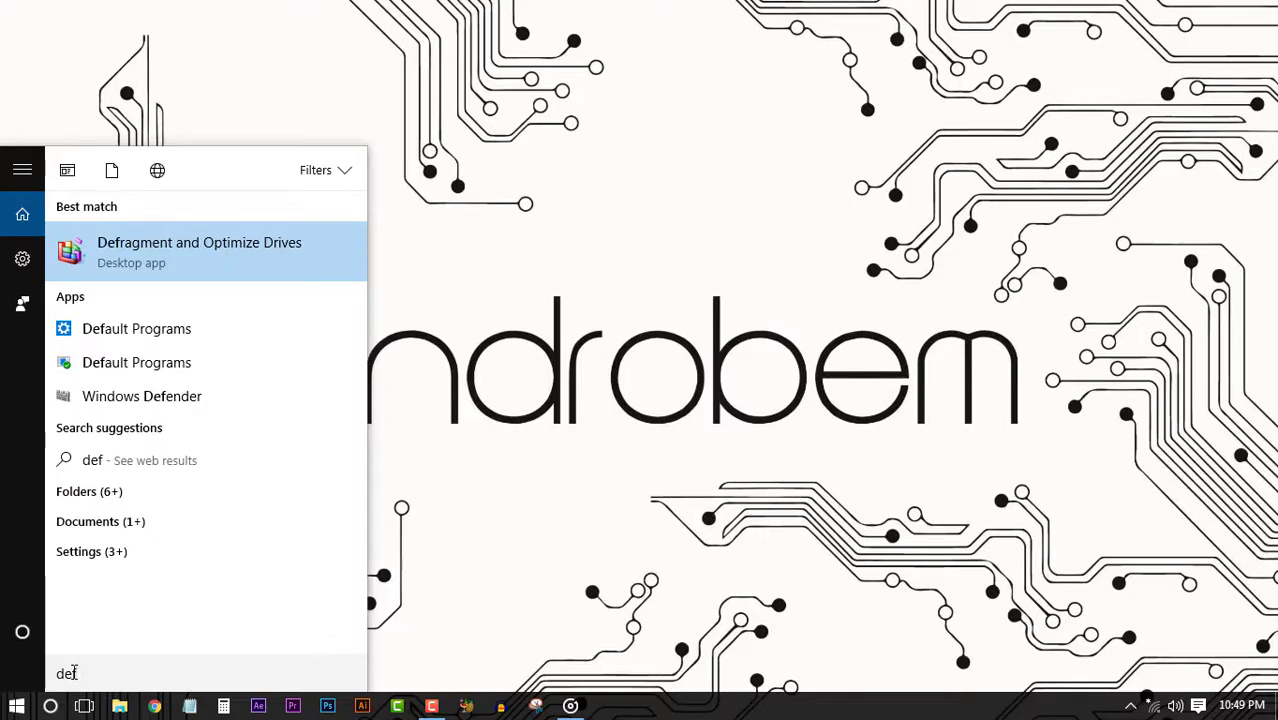
{"action": "left_click", "coordinate": [220, 254]}
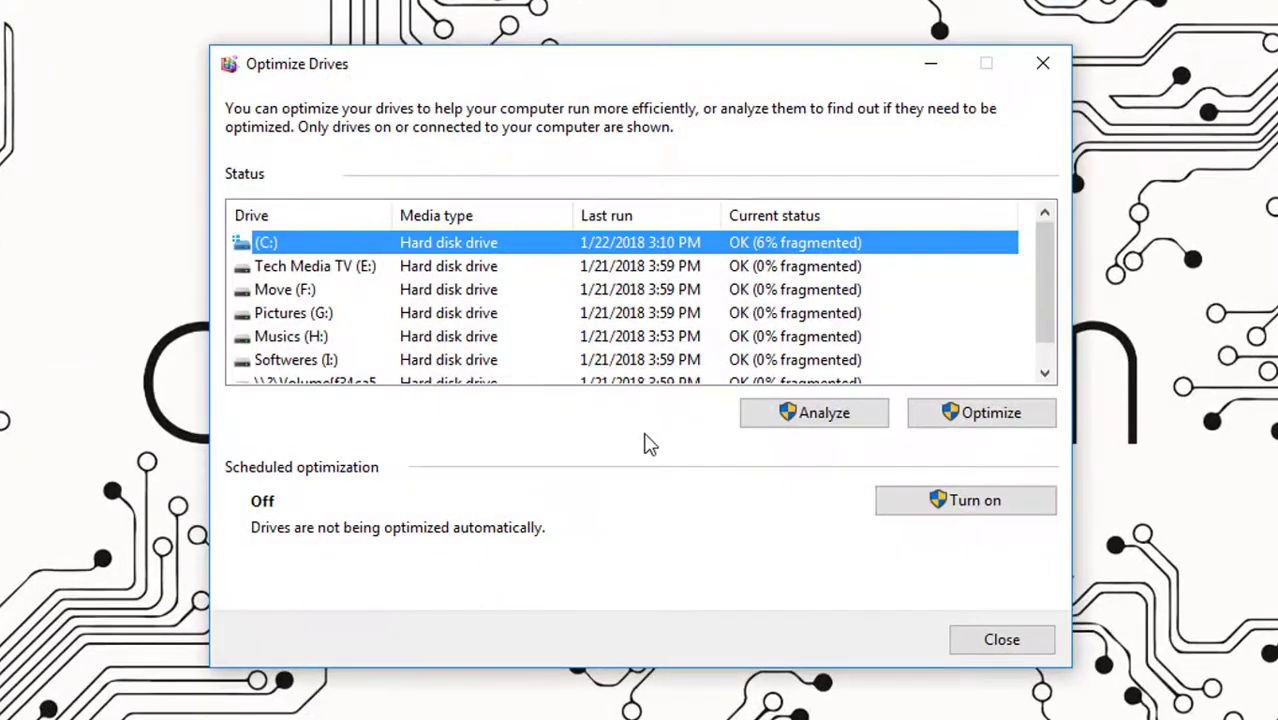
Look through the listed drives and analyze drive (C:) for fragmentation
{"action": "scroll", "coordinate": [516, 330], "scroll_direction": "down", "scroll_amount": 1}
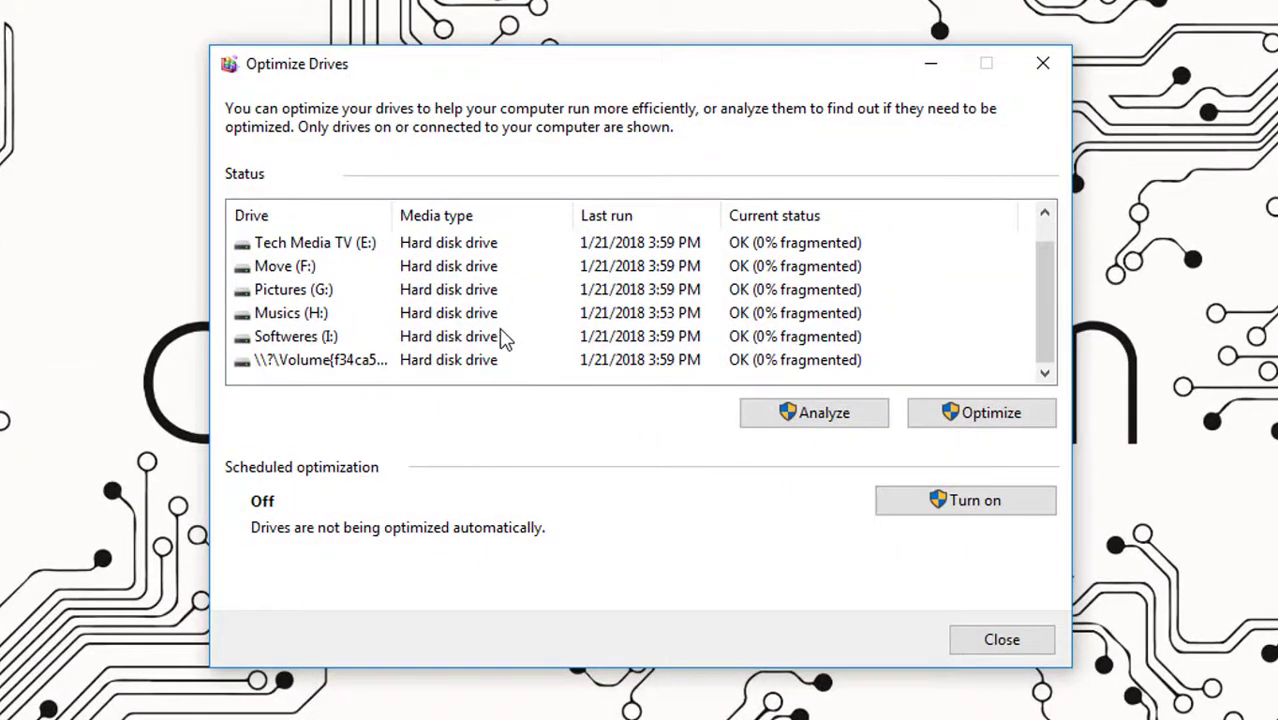
{"action": "scroll", "coordinate": [505, 340], "scroll_direction": "up", "scroll_amount": 1}
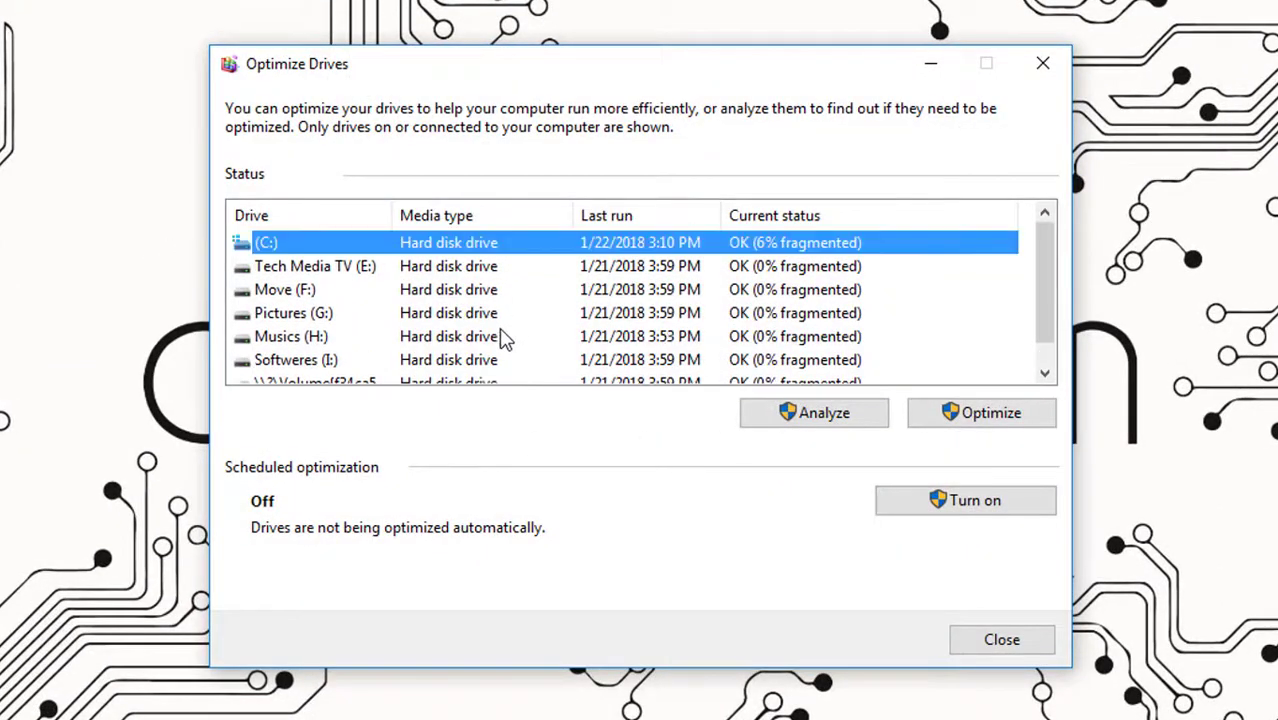
{"action": "left_click", "coordinate": [335, 268]}
{"action": "left_click", "coordinate": [329, 295]}
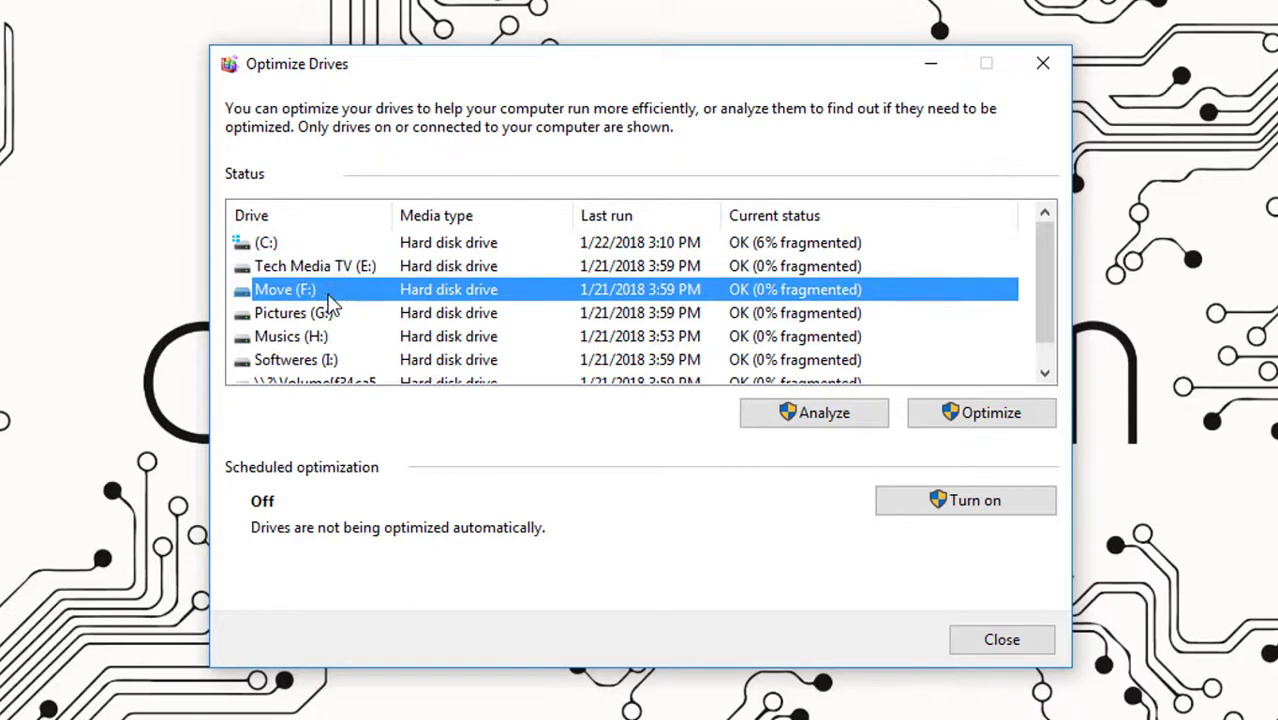
{"action": "left_click", "coordinate": [322, 249]}
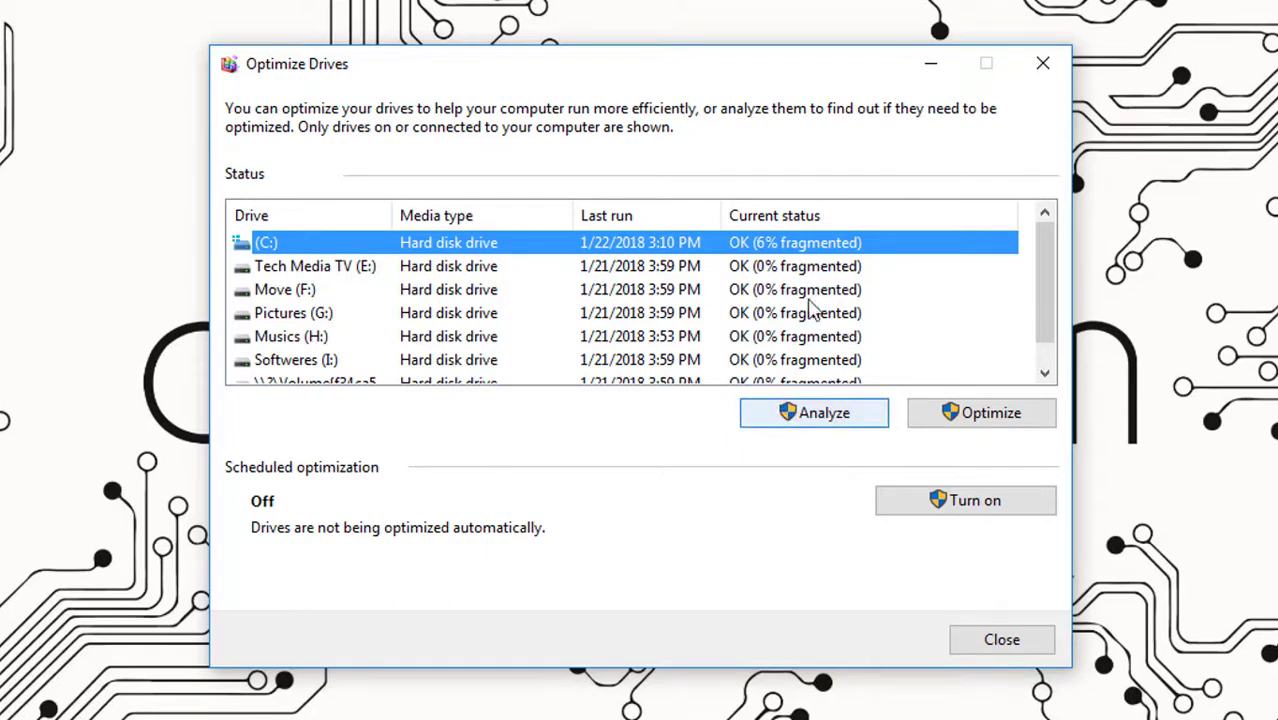
{"action": "left_click", "coordinate": [818, 418]}
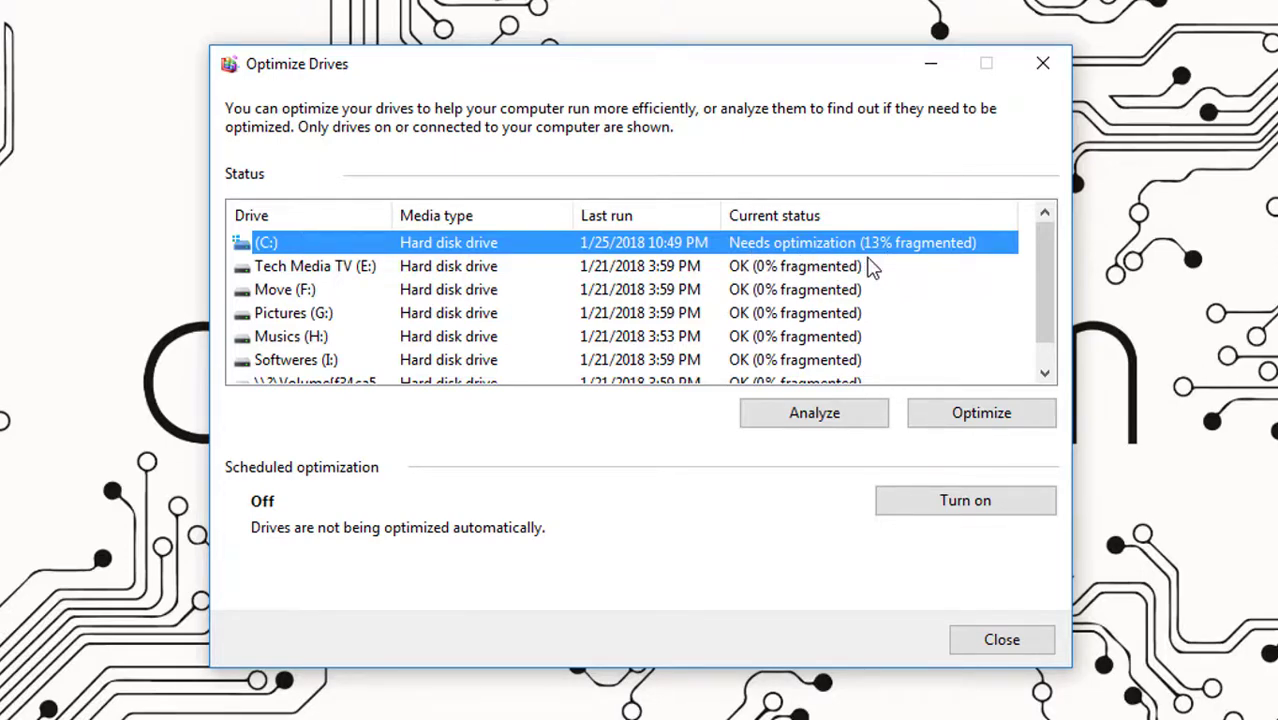
Start optimizing drive (C:) and stop the run
{"action": "left_click", "coordinate": [968, 420]}
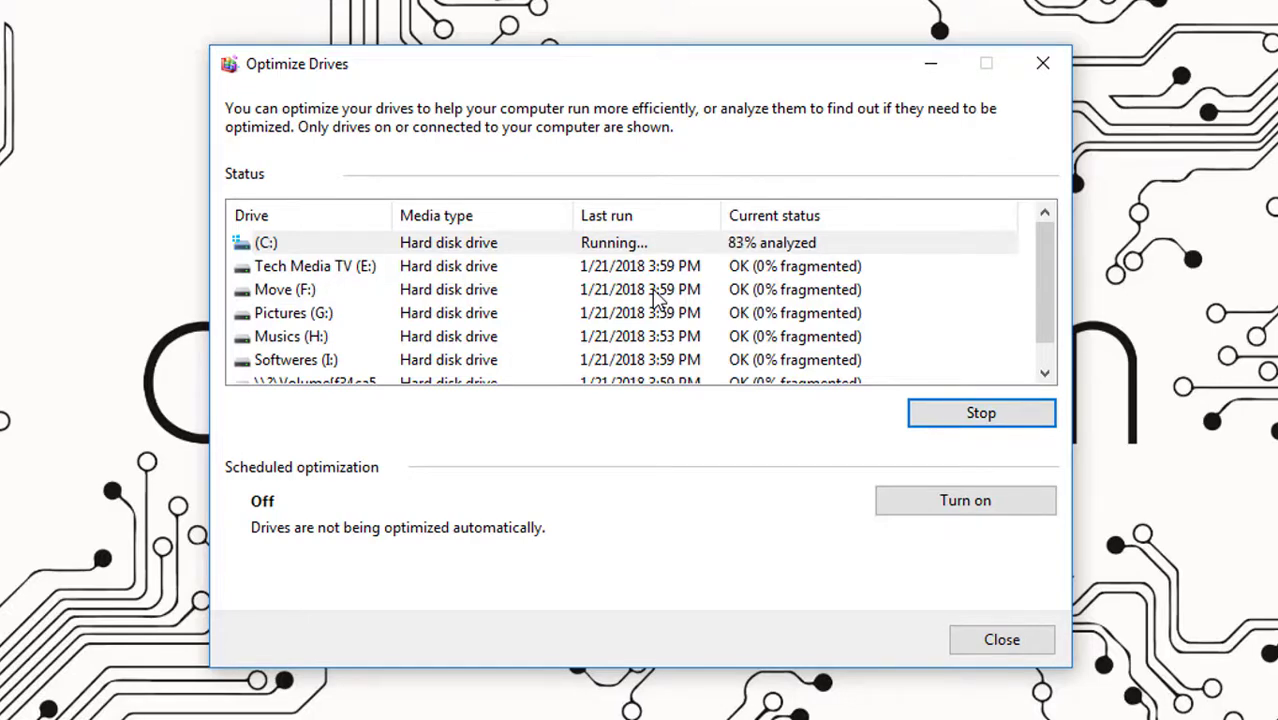
{"action": "left_click", "coordinate": [960, 420]}
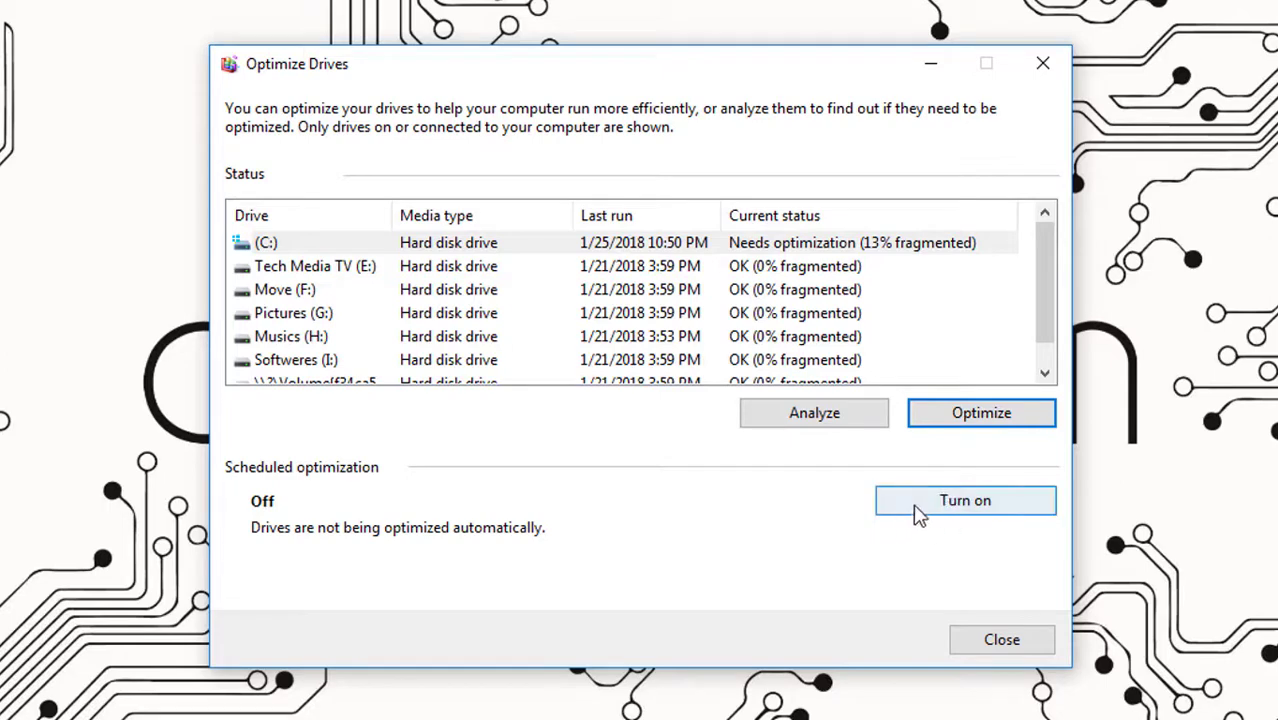
Turn on scheduled drive optimization with a Weekly frequency and save the schedule
{"action": "left_click", "coordinate": [952, 510]}
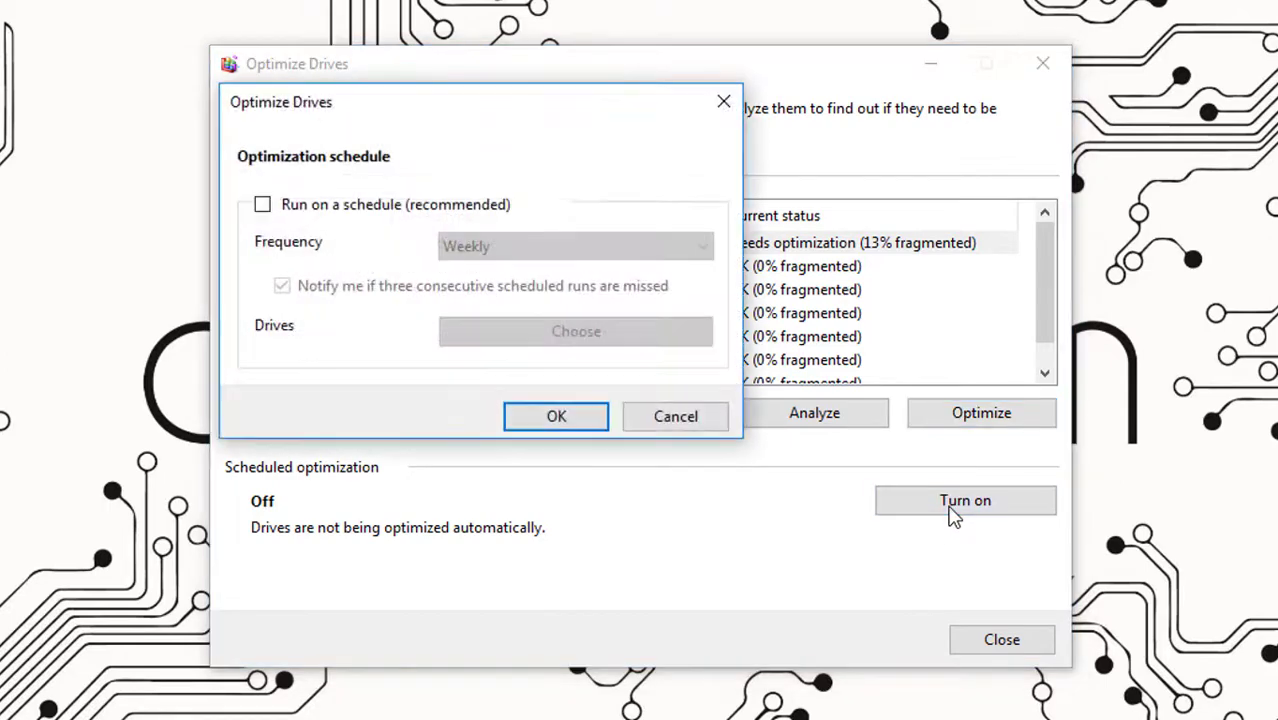
{"action": "left_click", "coordinate": [290, 206]}
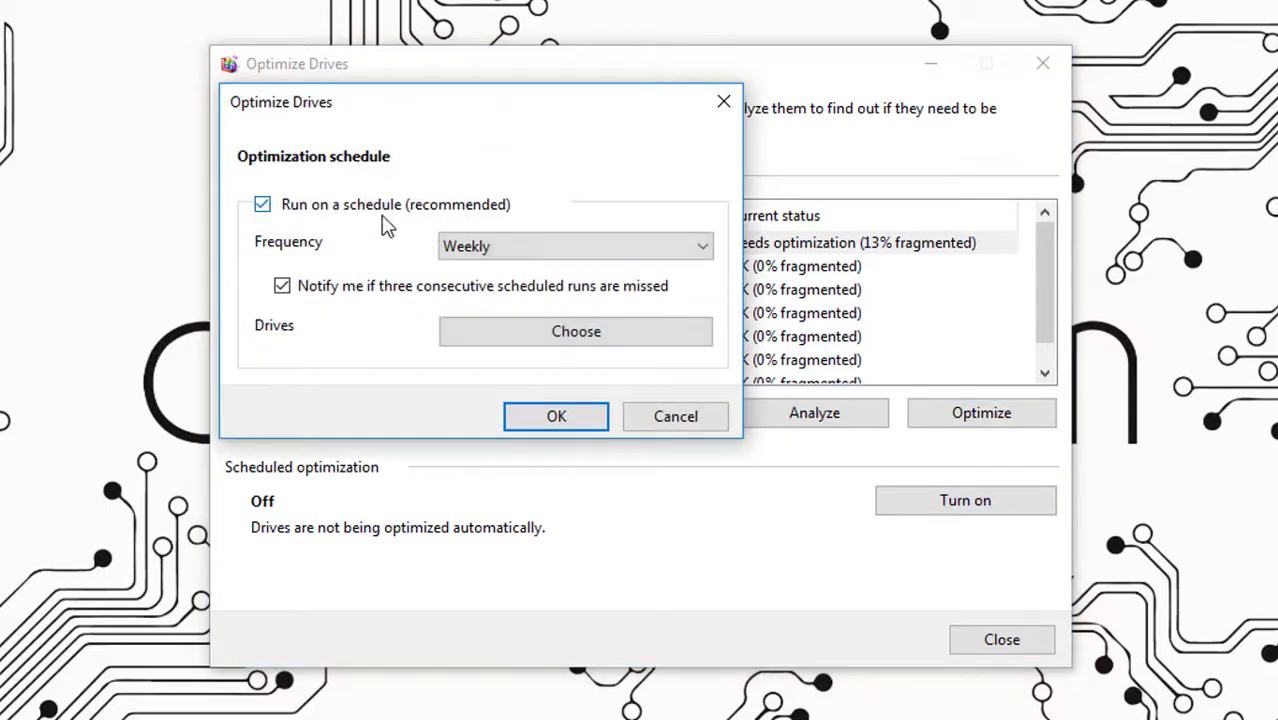
{"action": "left_click", "coordinate": [512, 252]}
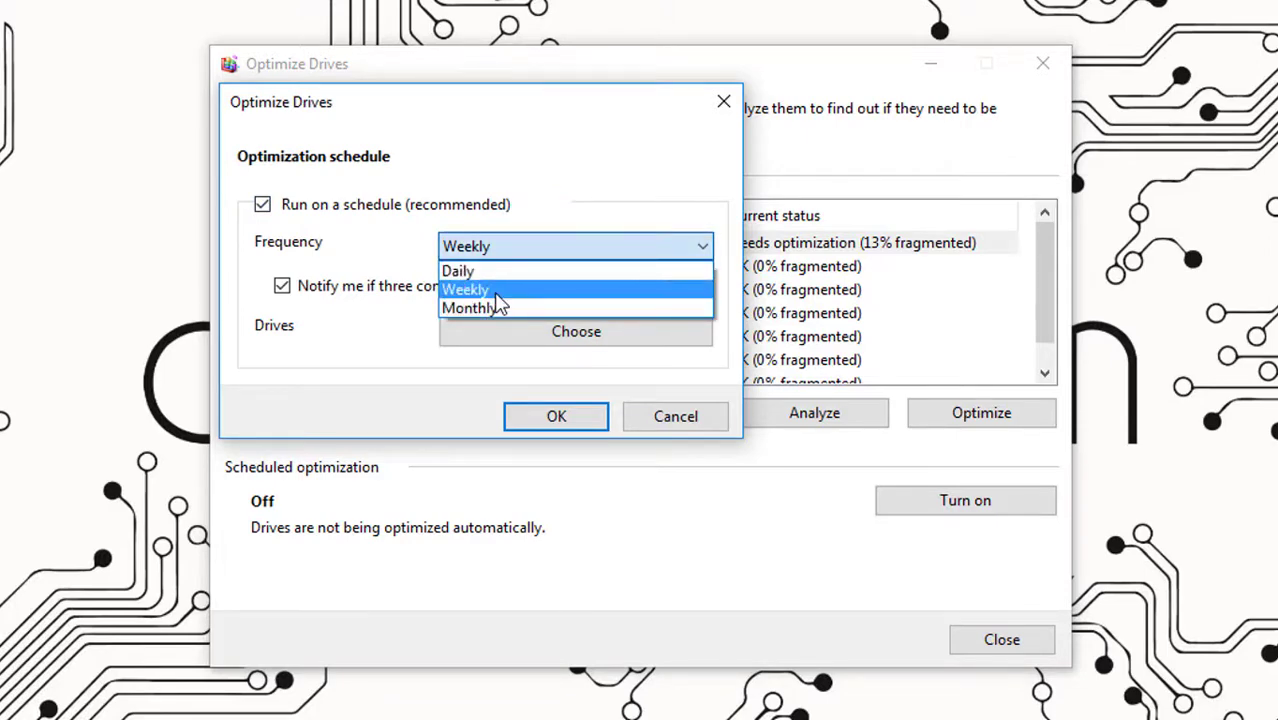
{"action": "left_click", "coordinate": [494, 290]}
{"action": "left_click", "coordinate": [551, 418]}
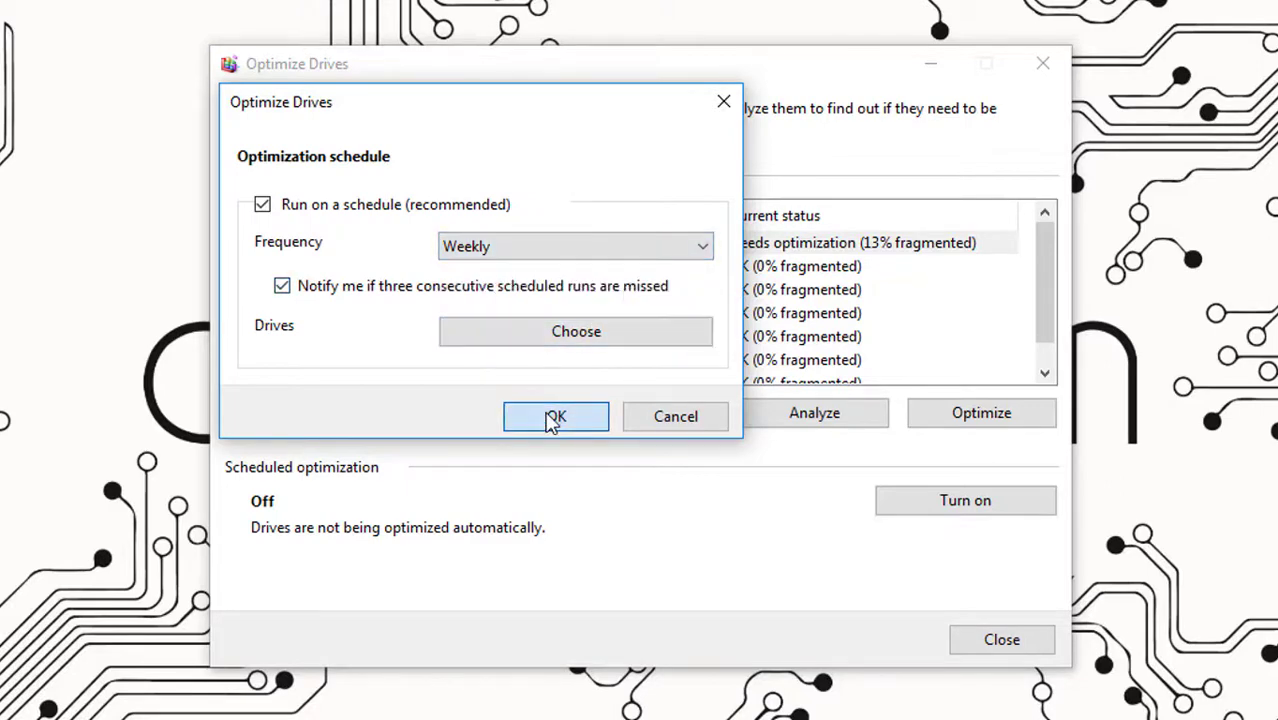